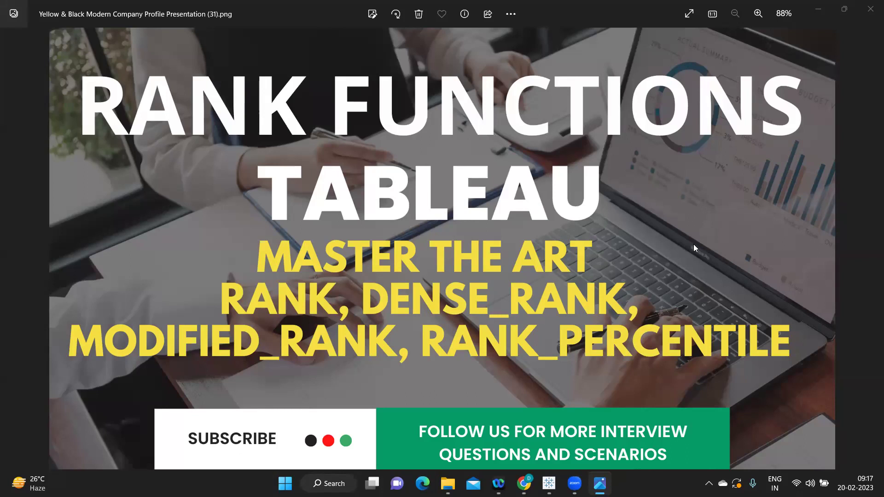
- Switch to the Tableau workbook Book1, open Sheet 1 and expand its Data pane
mouse_move(549, 482)
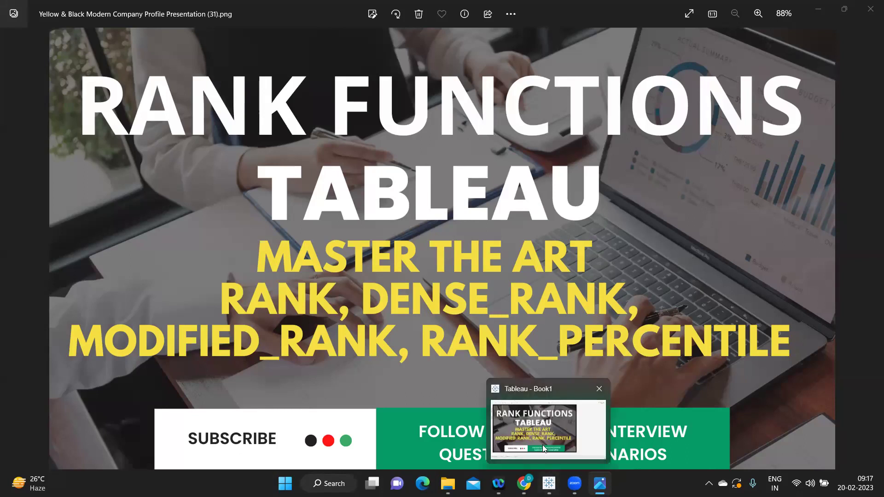
left_click(544, 419)
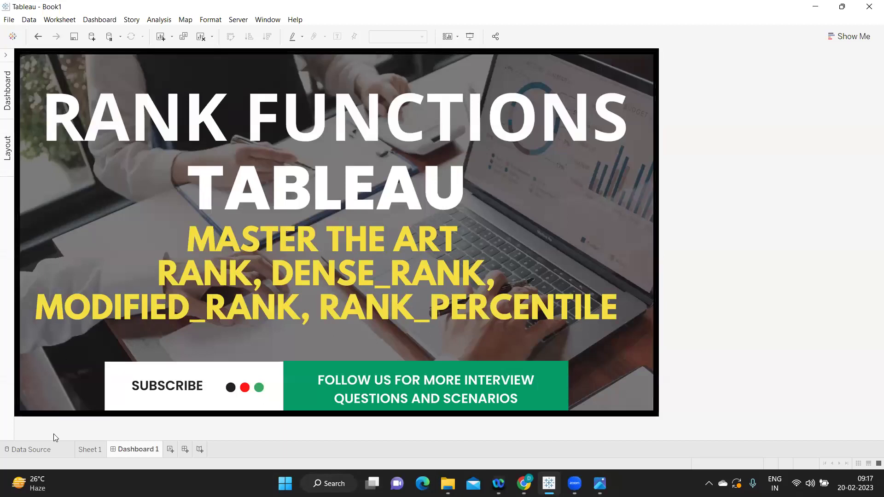
left_click(89, 449)
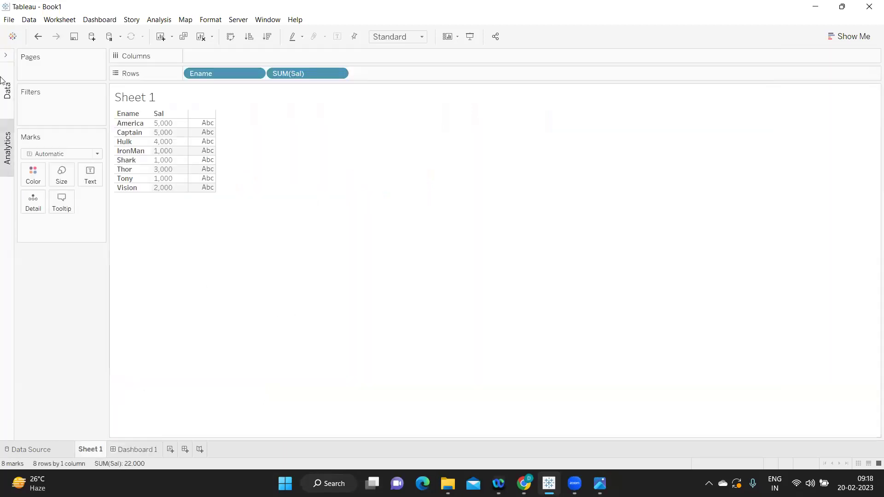
left_click(6, 56)
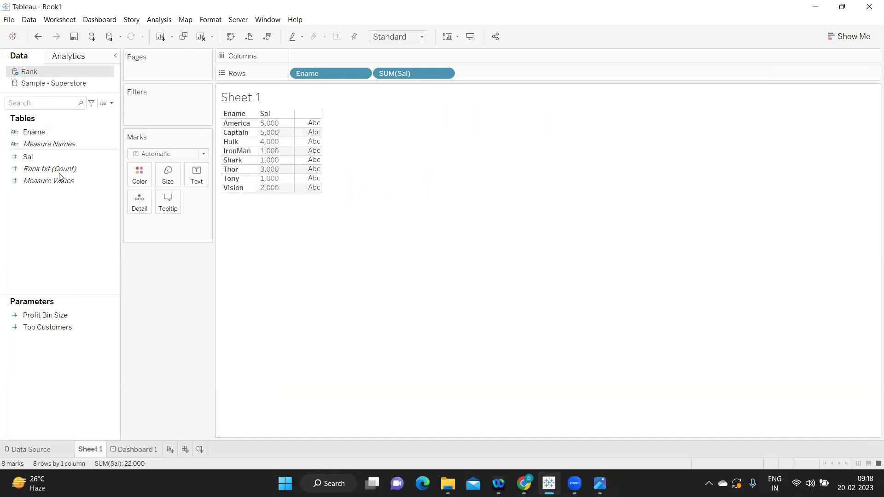
- Create a calculated field in the Rank data source with the draft text "INDEX() and RANK() --> INT"
left_click(112, 103)
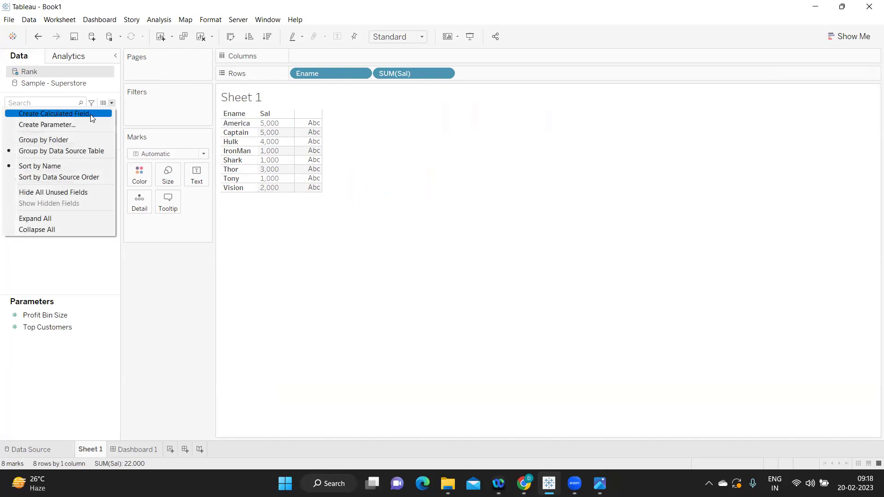
left_click(69, 113)
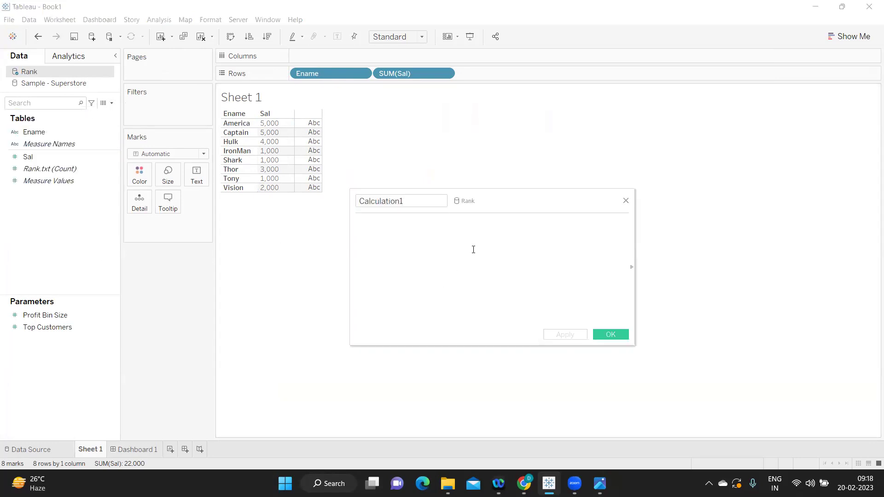
type("Ind")
key("Return")
type("and Rank")
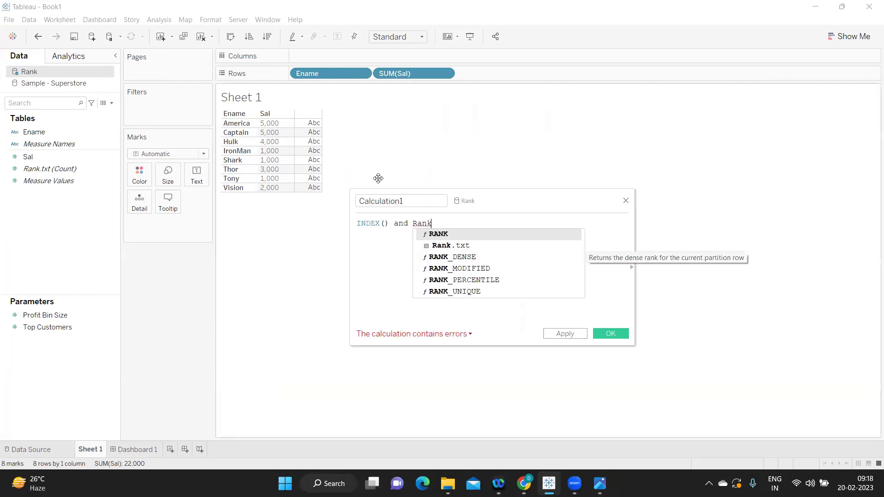
double_click(427, 239)
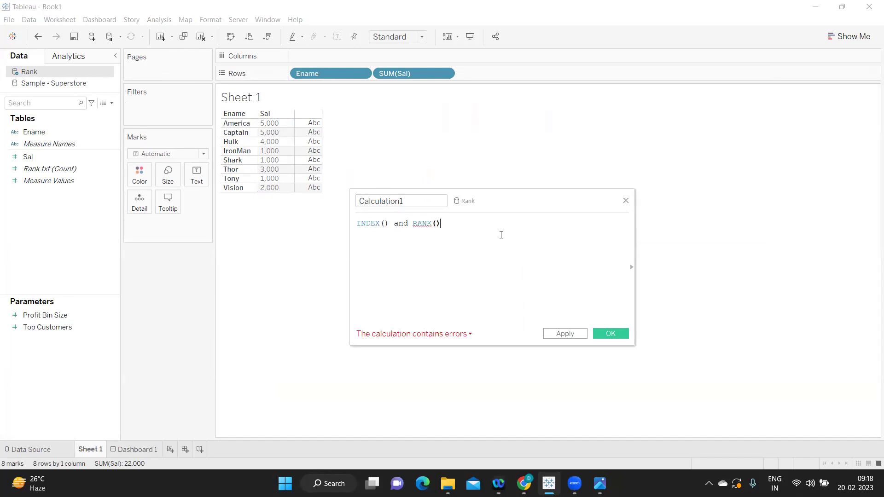
type("-->")
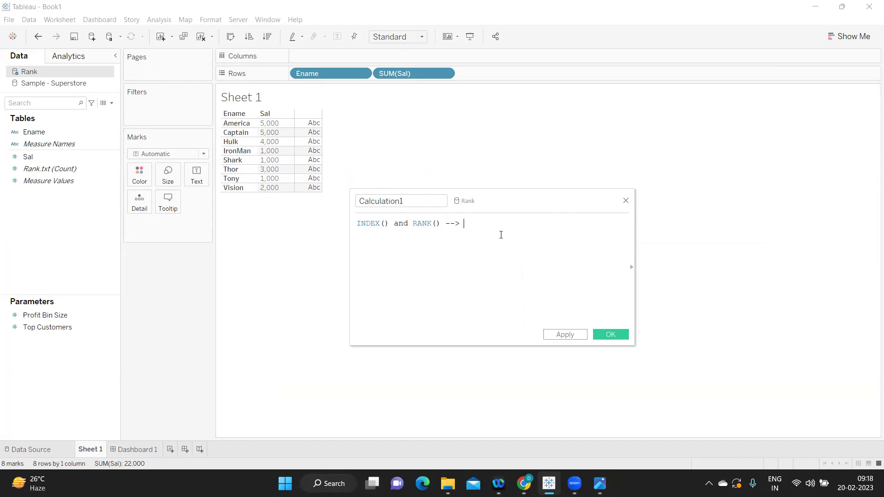
type(" INT")
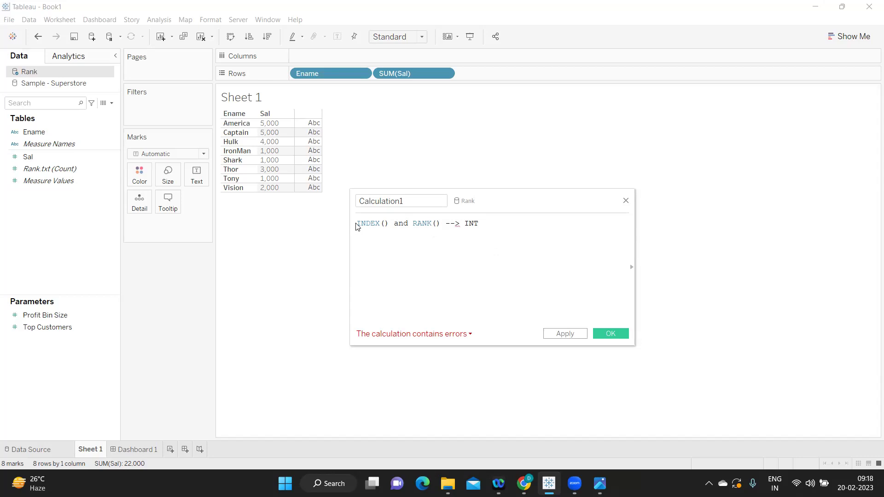
left_click_drag(357, 224, 390, 224)
mouse_move(310, 192)
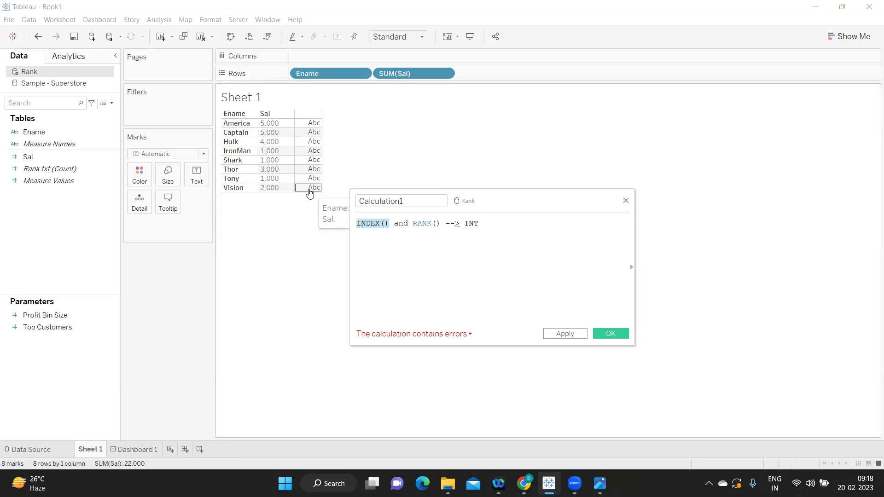
mouse_move(298, 174)
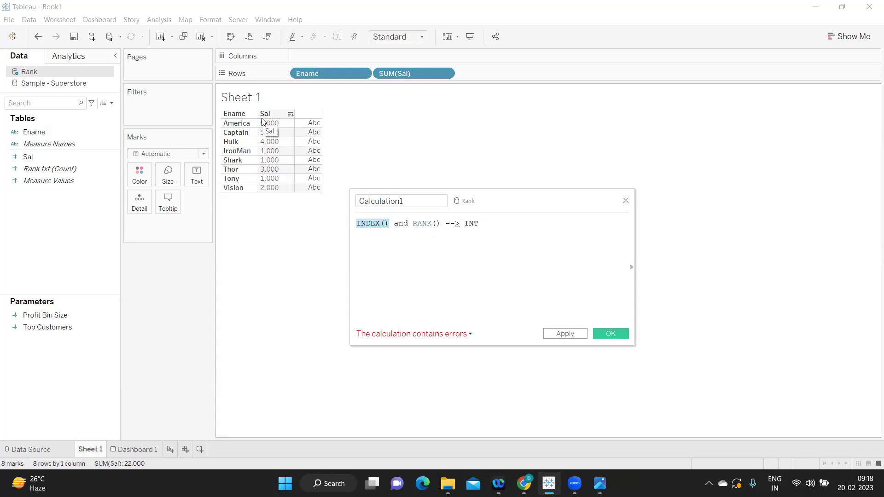
double_click(364, 225)
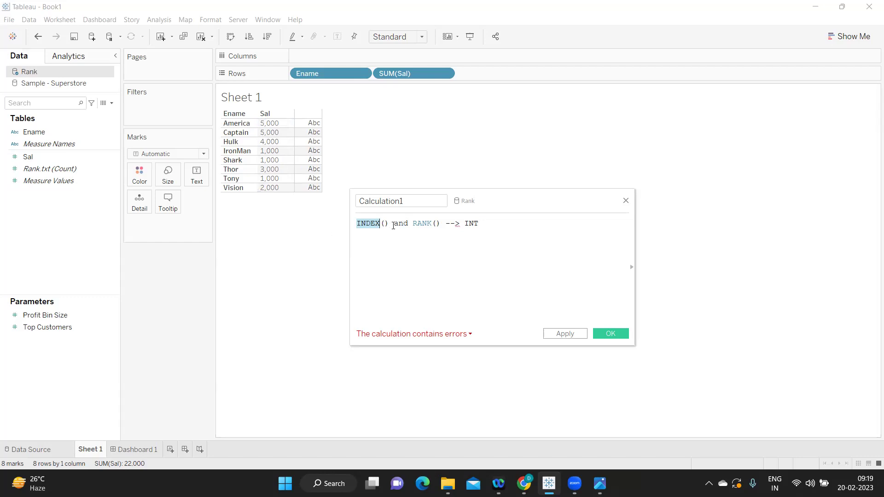
- Name the calculation Index and cut its formula down to INDEX() only
left_click(404, 201)
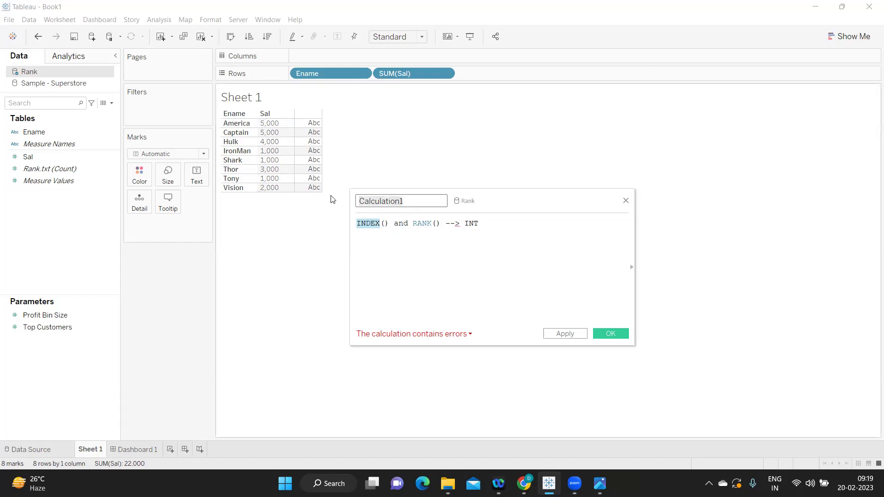
key("ctrl+a")
key("BackSpace")
type("Index")
left_click_drag(490, 224, 394, 224)
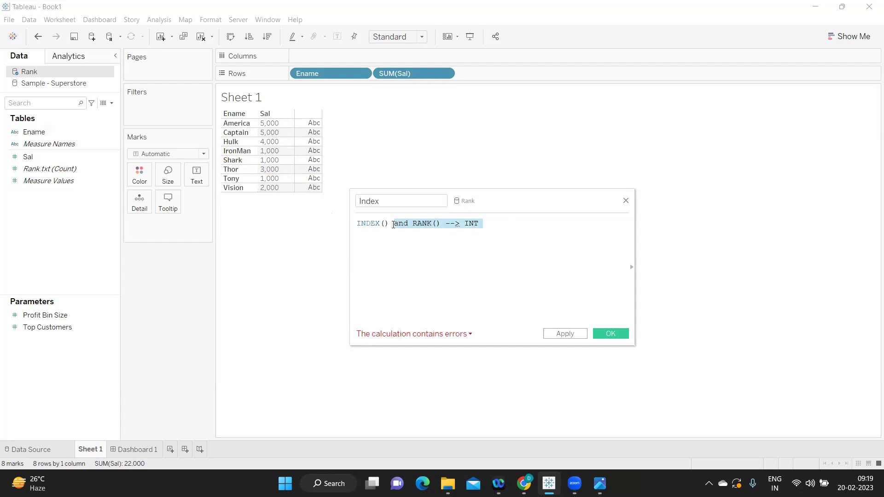
key("BackSpace")
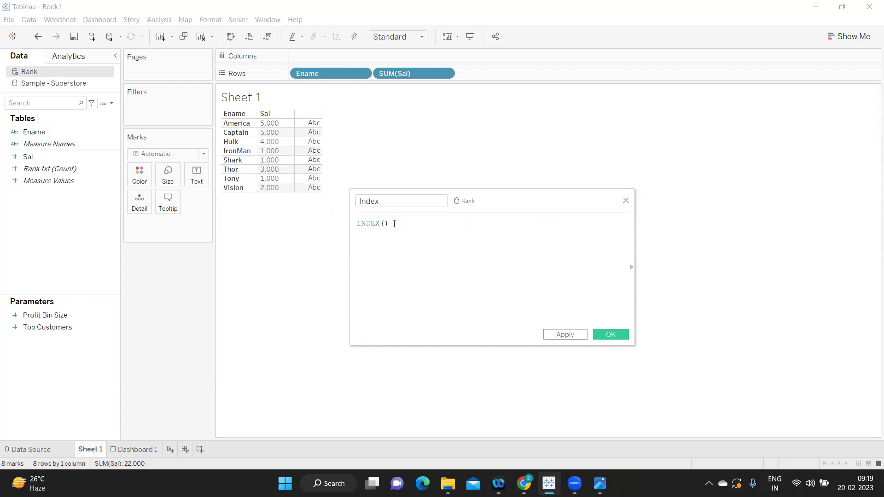
- Add the comment "//Will Generate Row number" after INDEX() and save the calculated field
type("-->")
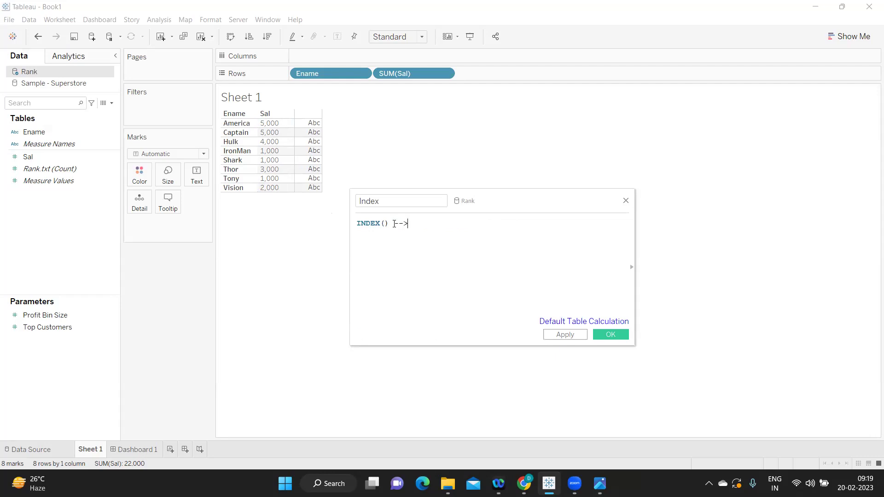
type(" i")
key("BackSpace")
key("BackSpace")
key("BackSpace")
key("BackSpace")
type("//Will Generate Row number")
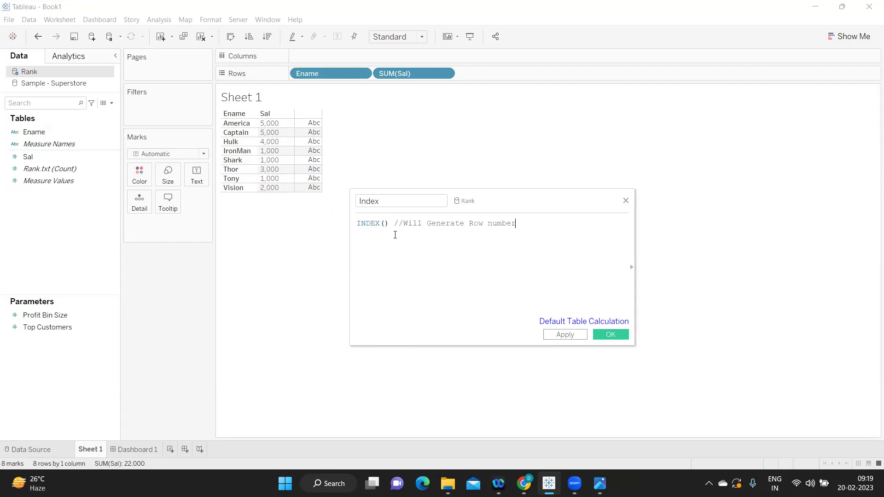
left_click(570, 335)
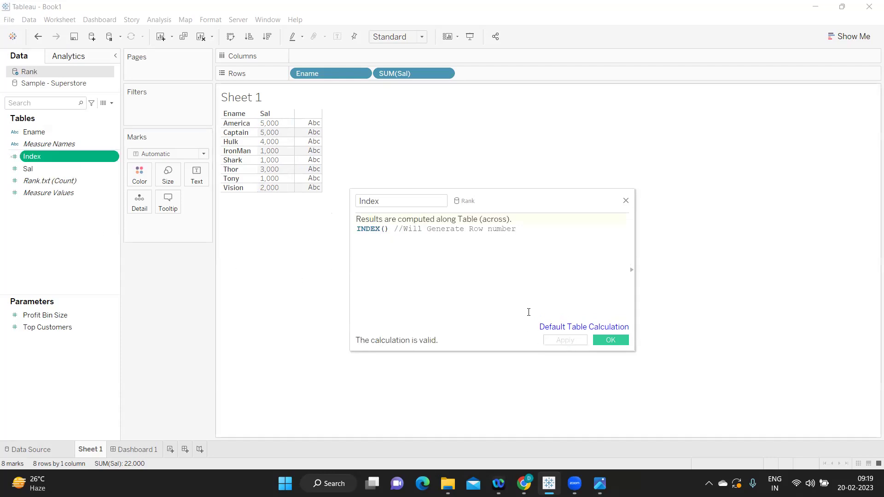
left_click(616, 340)
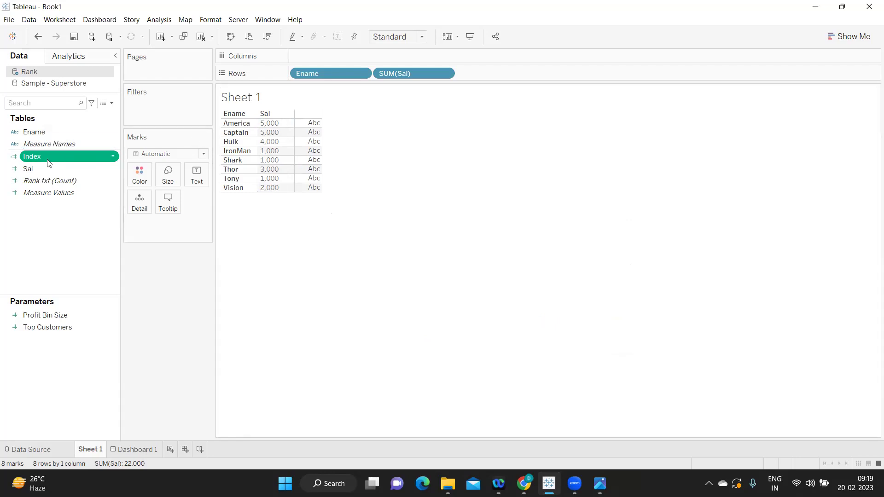
- Add the Index field to Rows after SUM(Sal) and convert it to discrete
left_click_drag(46, 155, 494, 73)
left_click(530, 74)
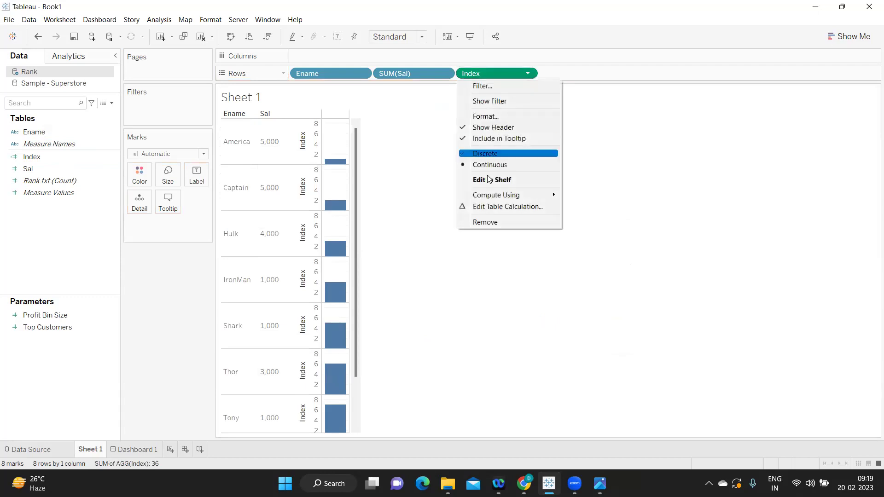
left_click(495, 154)
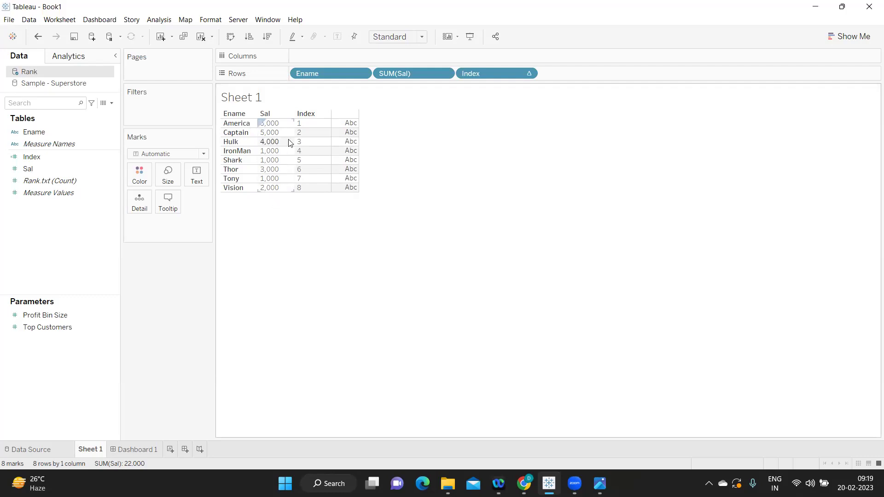
left_click_drag(300, 123, 308, 191)
- Start a new calculated field named Rank and search the function reference for "Ran"
left_click(112, 103)
left_click(104, 115)
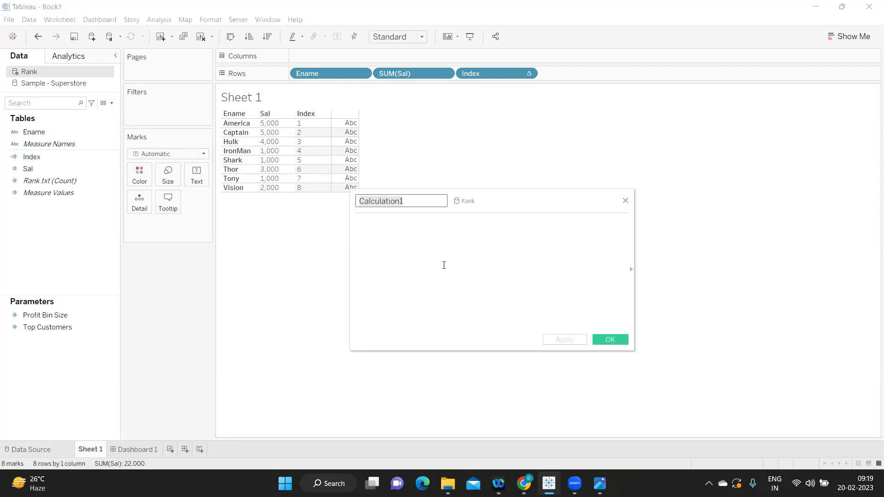
type("Rank")
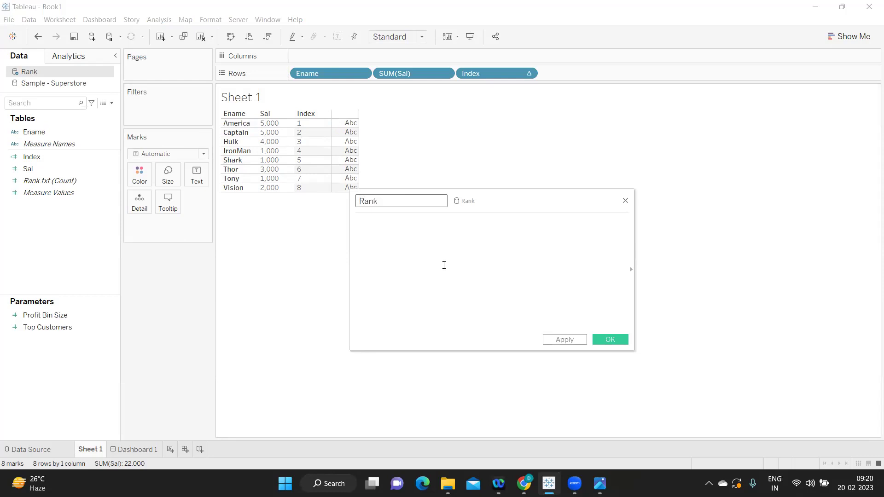
left_click(630, 271)
left_click_drag(538, 201, 478, 192)
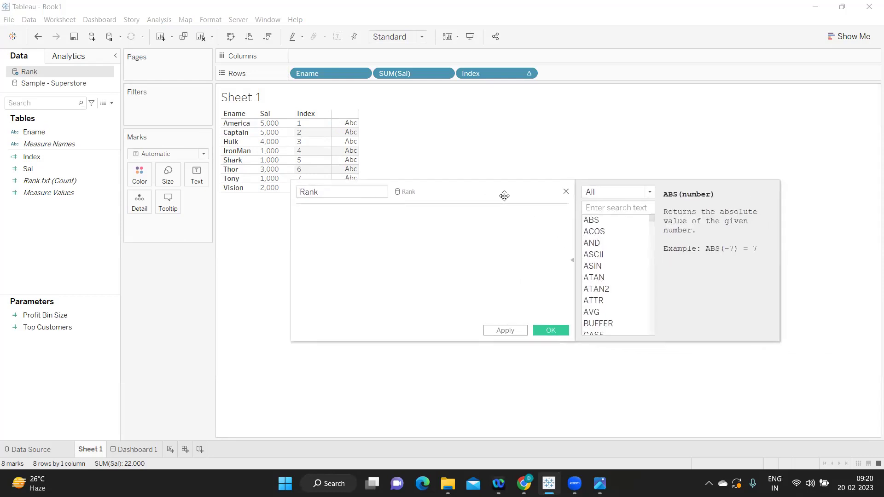
left_click(623, 207)
type("Ran")
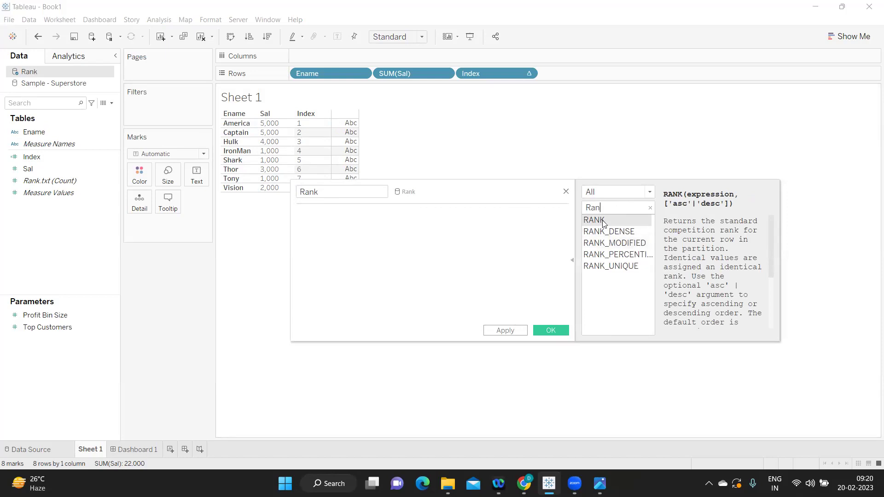
- Enter the formula RANK([Sal],'desc') in the Rank calculation
left_click(366, 213)
type("ran")
key("Return")
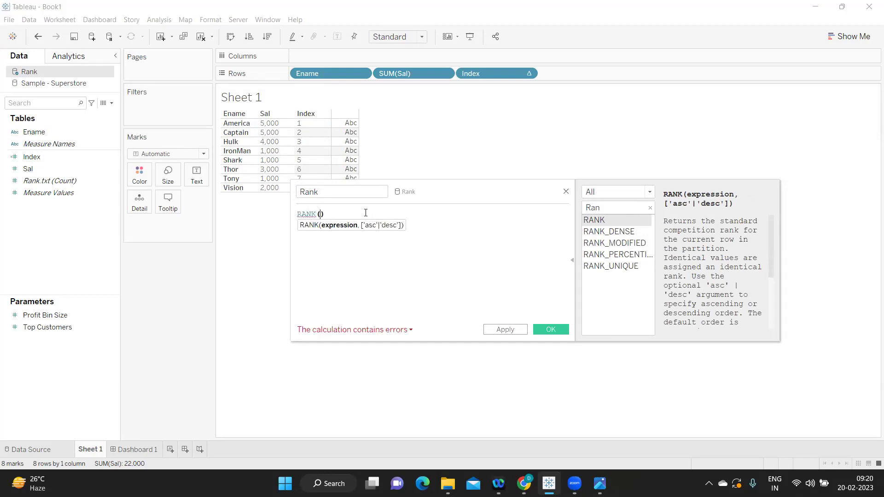
type("sal")
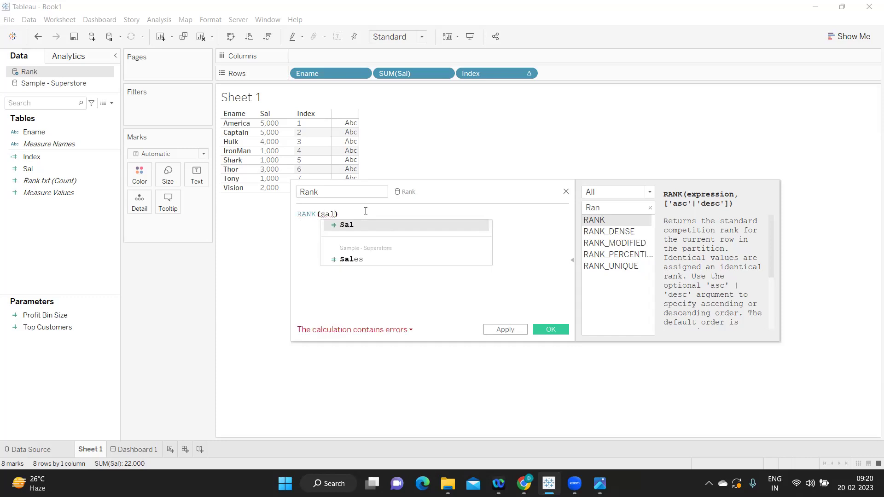
key("Return")
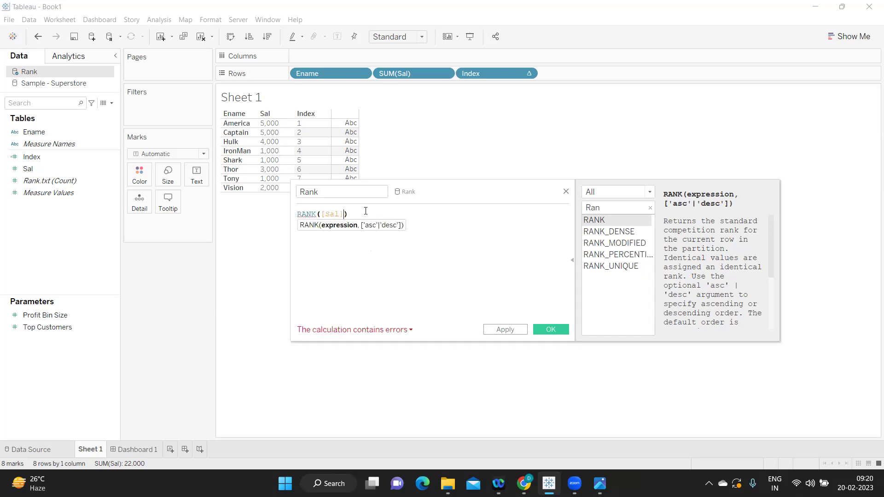
type(",")
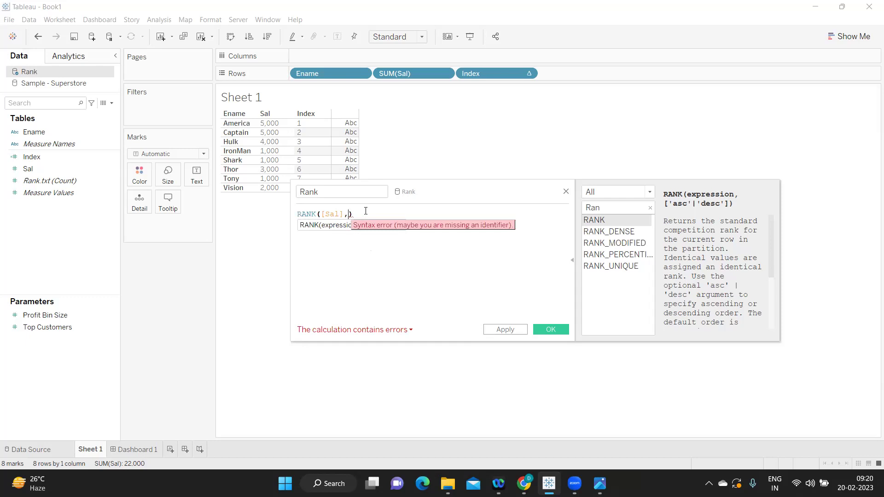
type("'desc'")
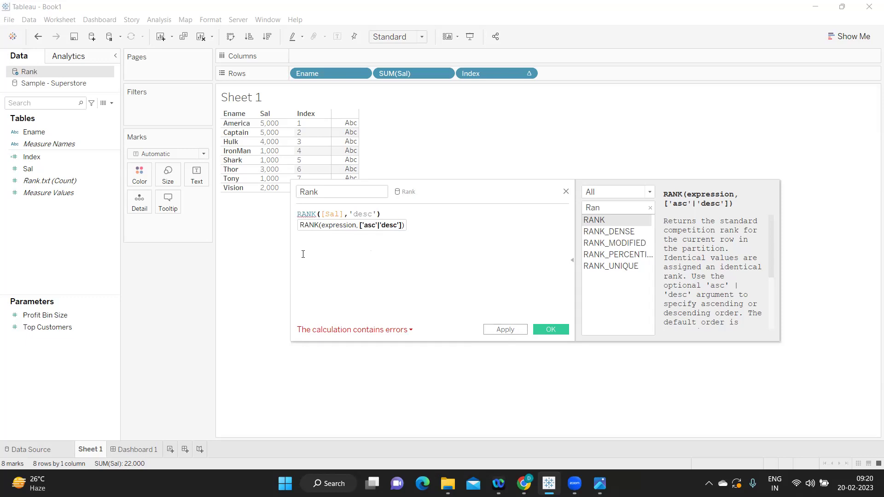
- Correct the Rank formula to RANK(sum([Sal]),'desc') and apply it
left_click(324, 214)
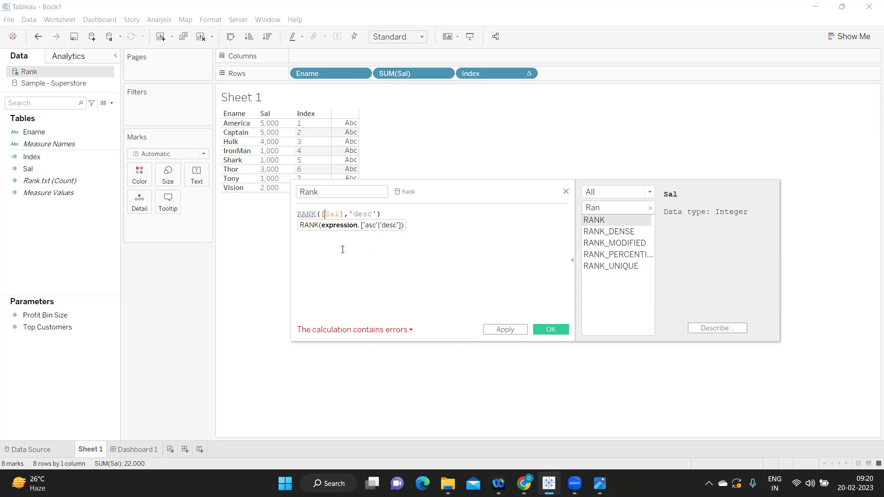
type("su")
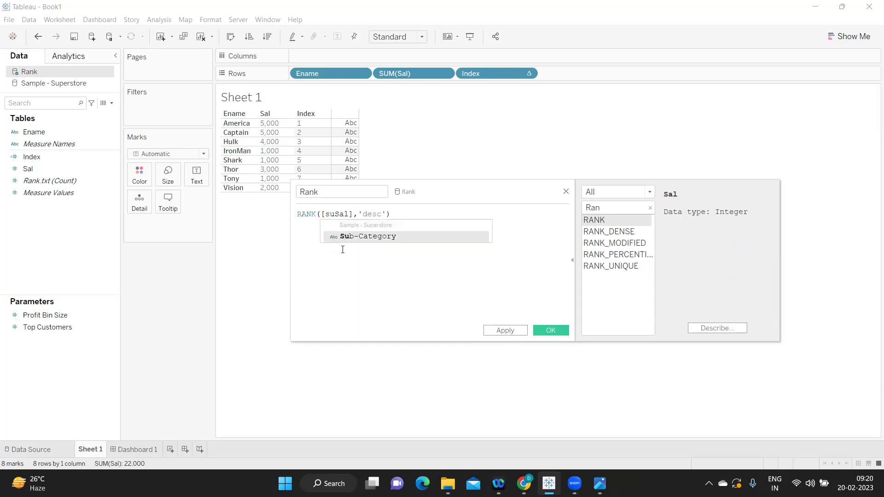
key("BackSpace")
key("BackSpace")
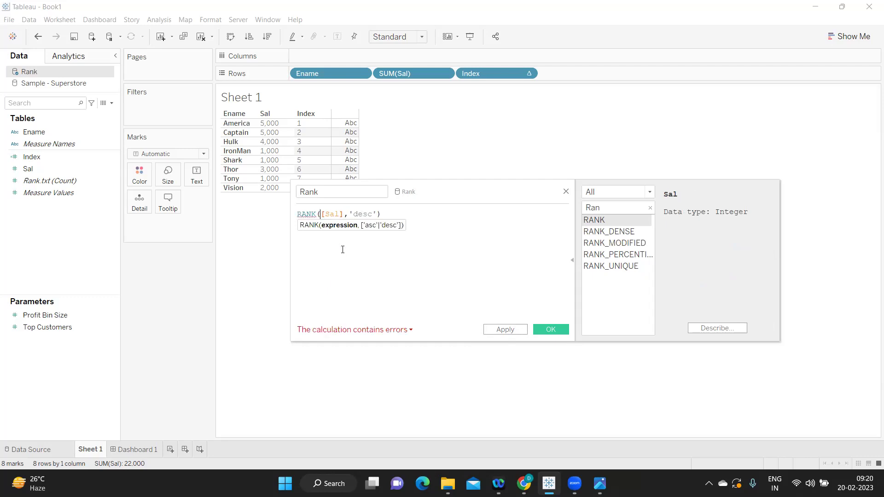
key("Left")
type("sum*")
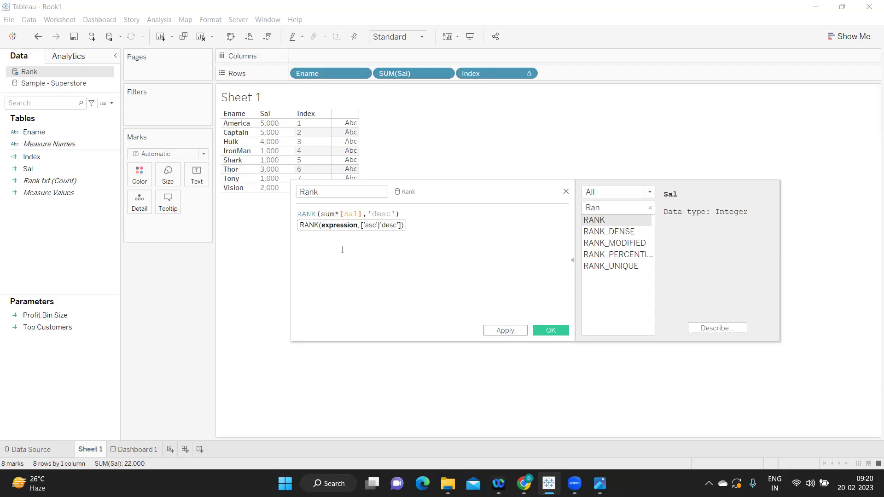
key("BackSpace")
type("(")
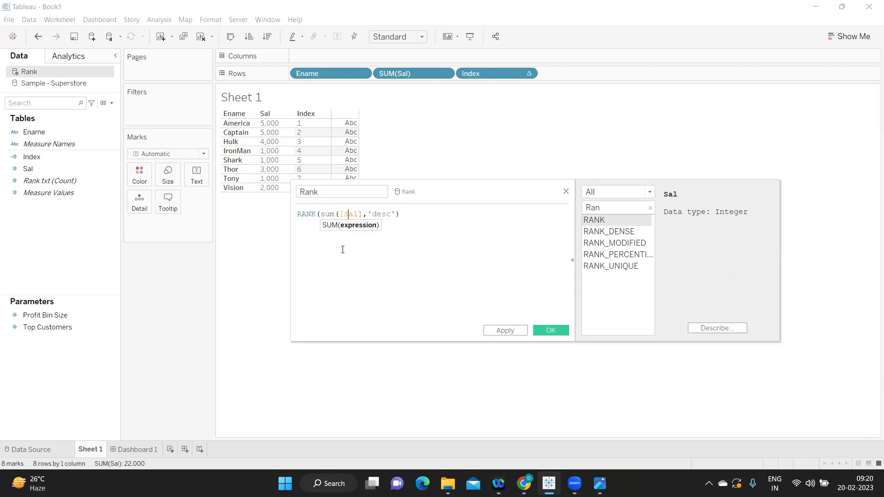
key("Right")
key("Right")
type(")")
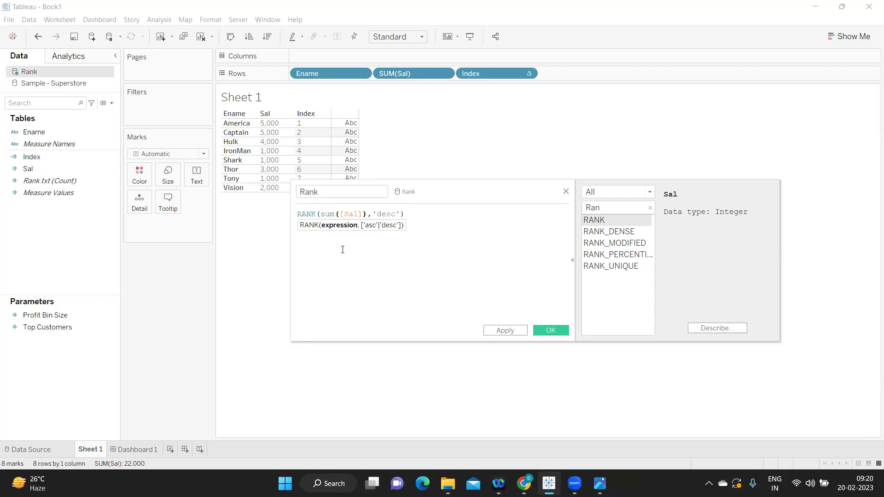
key("End")
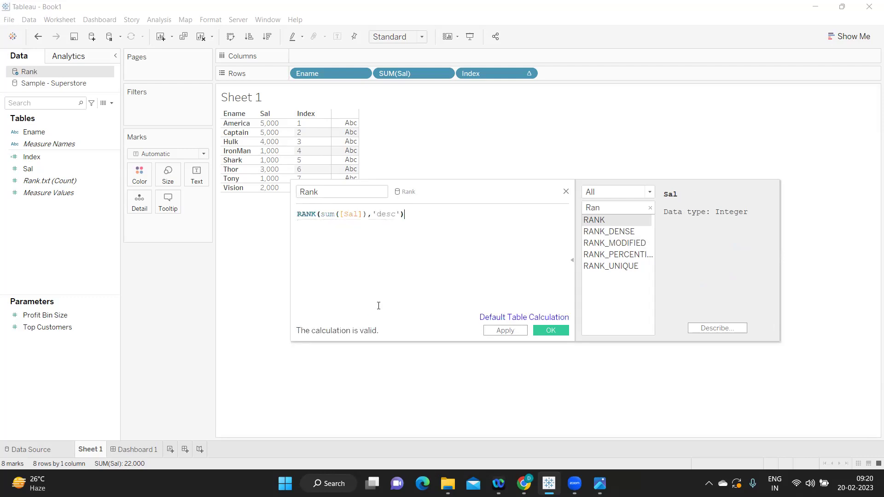
left_click(506, 332)
- Add the Rank field to Rows as a discrete field and place it between SUM(Sal) and Index
left_click_drag(37, 169, 558, 72)
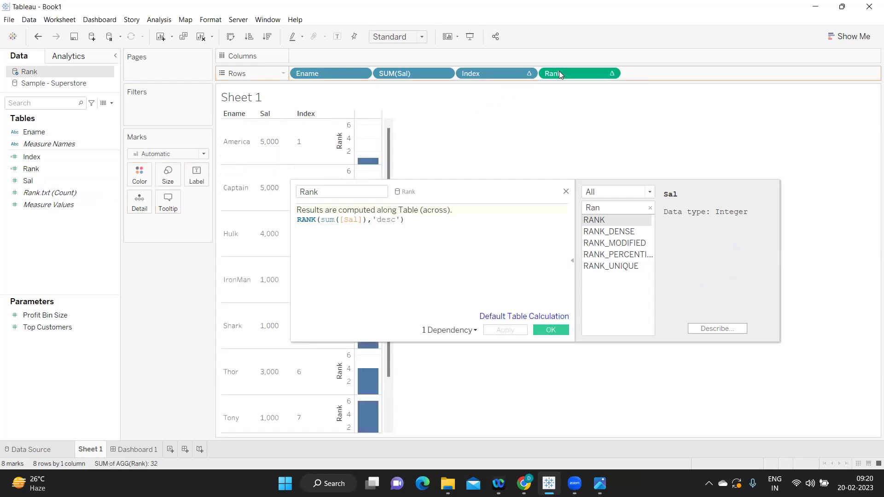
left_click(610, 73)
left_click(580, 155)
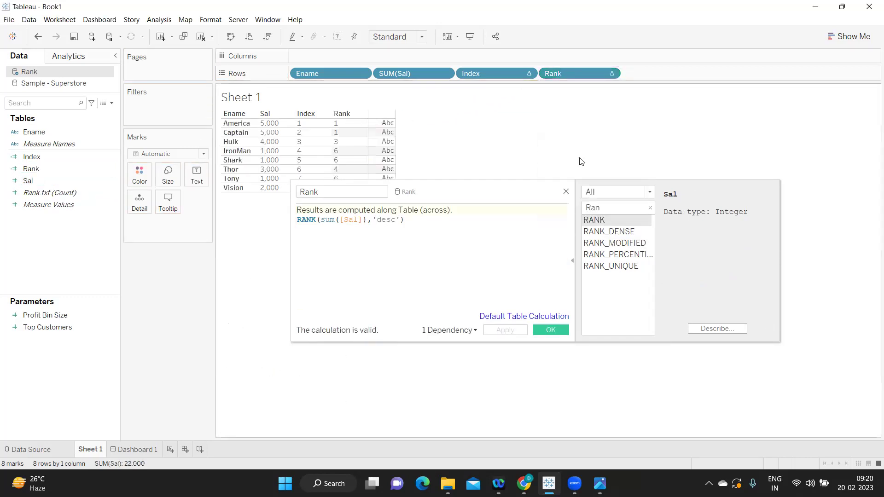
left_click(549, 331)
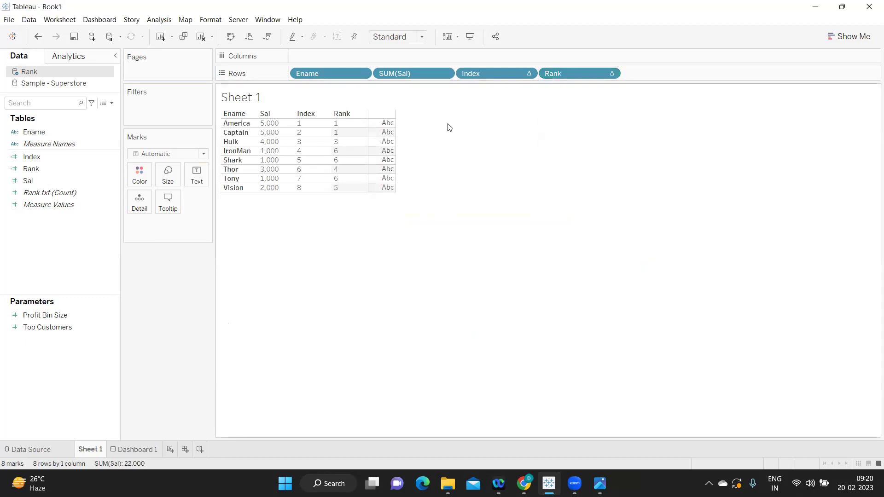
left_click_drag(566, 75, 449, 76)
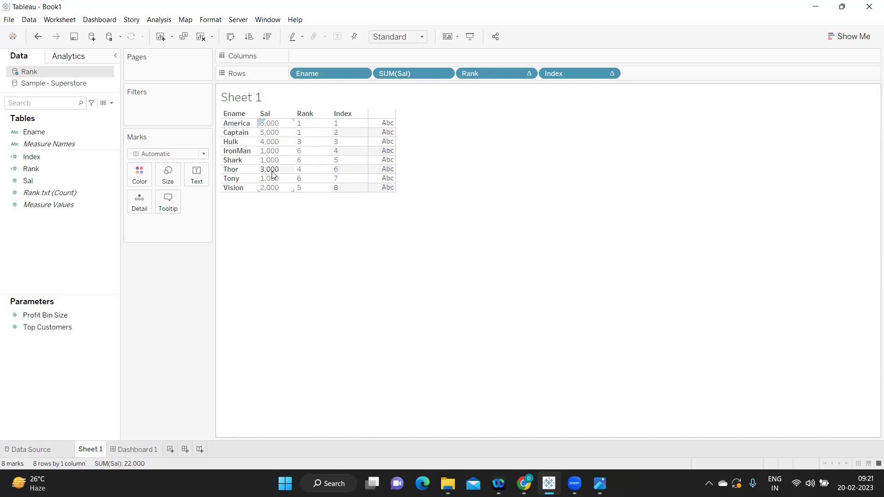
- Change the Rank calculation's order argument to 'asc' and save the calculated field
left_click(99, 171)
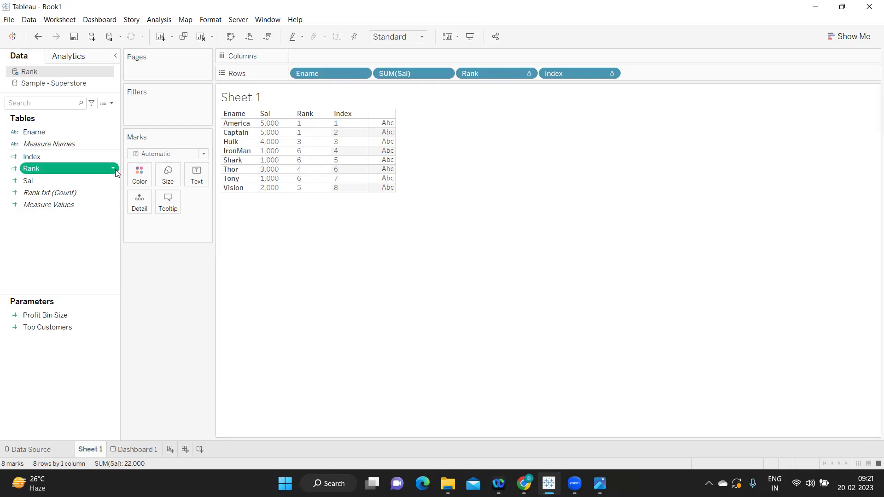
left_click(116, 169)
left_click(143, 220)
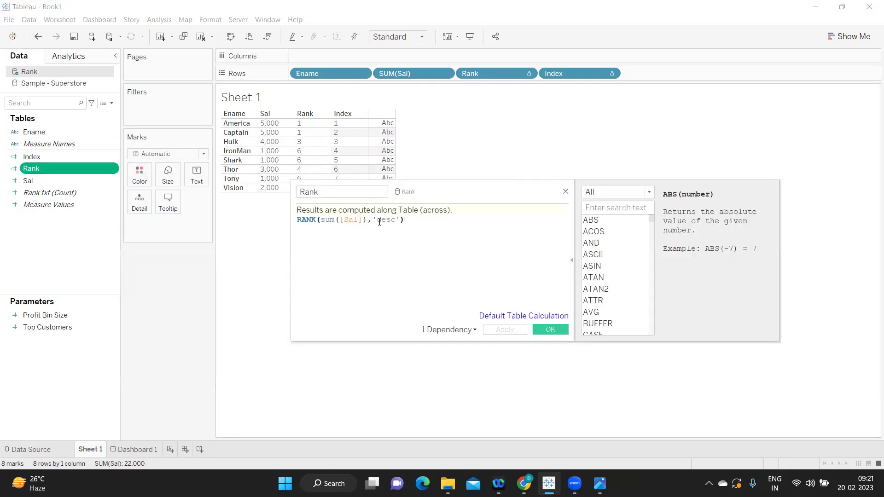
double_click(383, 220)
type("a")
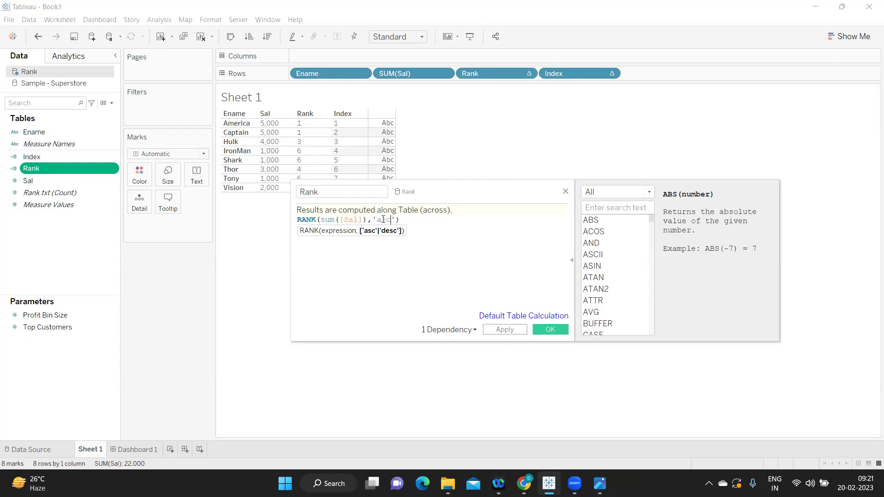
left_click(504, 329)
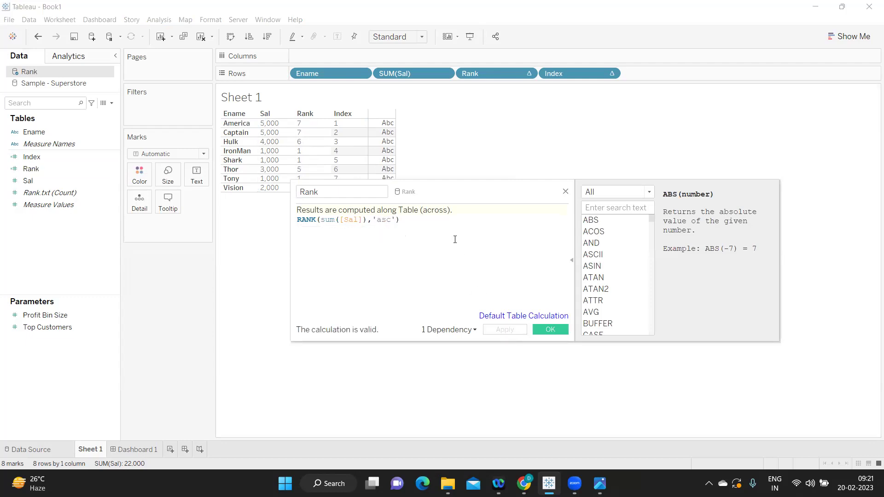
left_click_drag(455, 196, 617, 188)
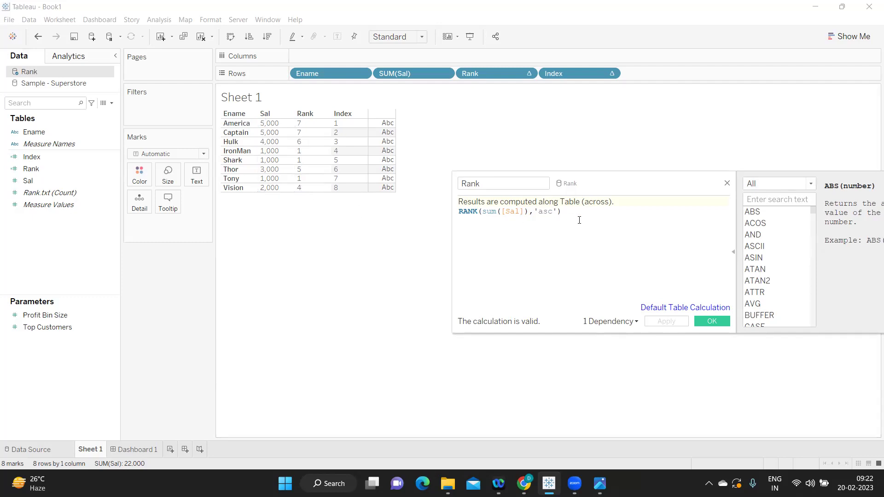
left_click_drag(558, 213, 454, 198)
left_click(508, 241)
left_click(706, 322)
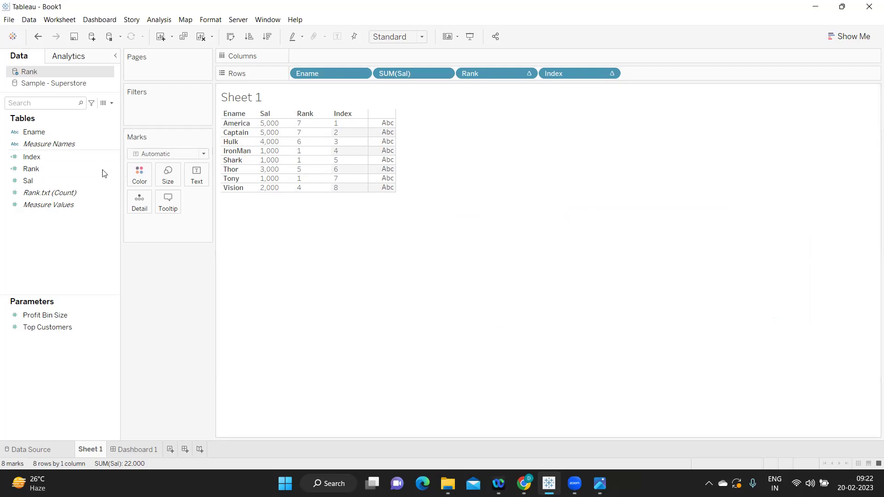
- Duplicate the Rank field and change the copy's name to "Rank _Dense" in its calculation
left_click(115, 168)
right_click(115, 168)
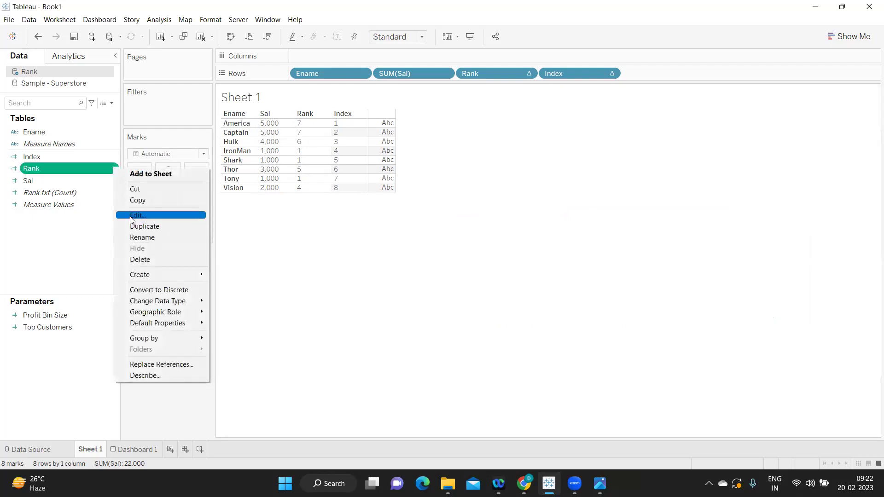
left_click(141, 226)
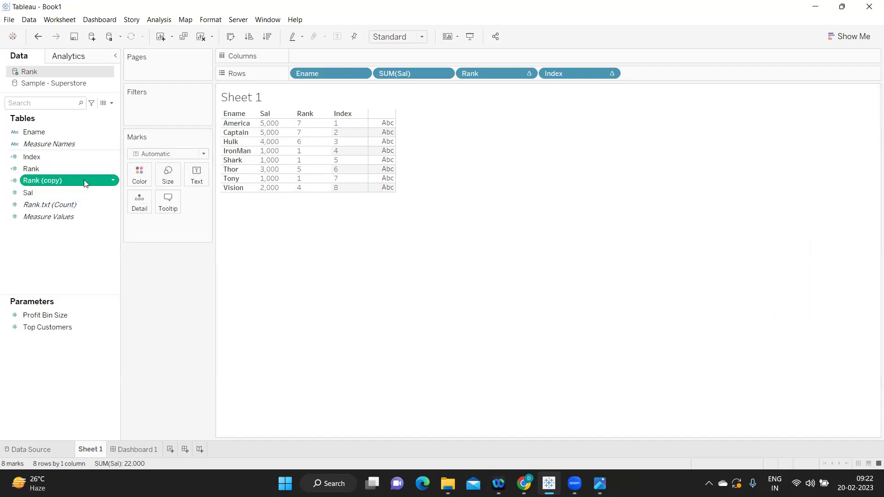
left_click(114, 181)
left_click(132, 228)
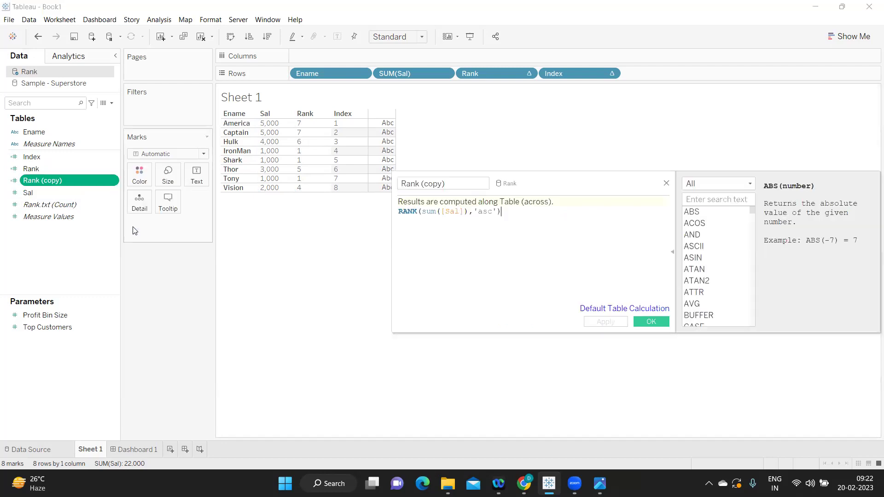
left_click_drag(459, 183, 412, 183)
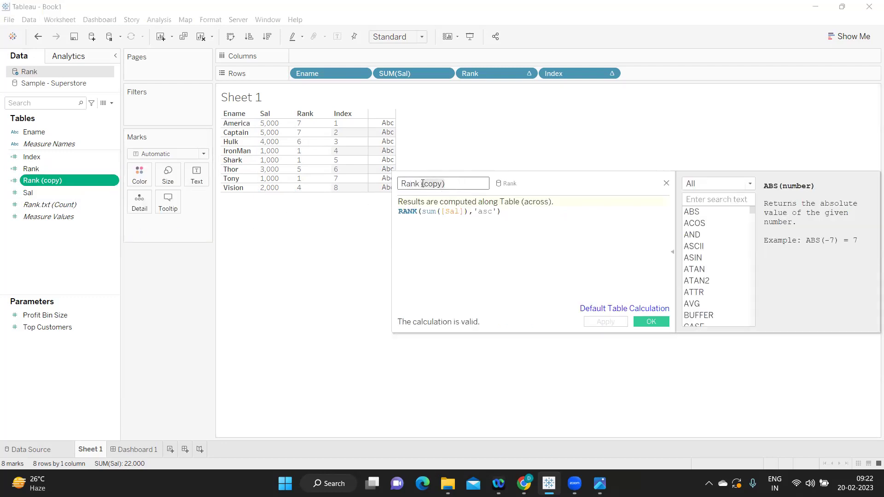
key("BackSpace")
type("ID")
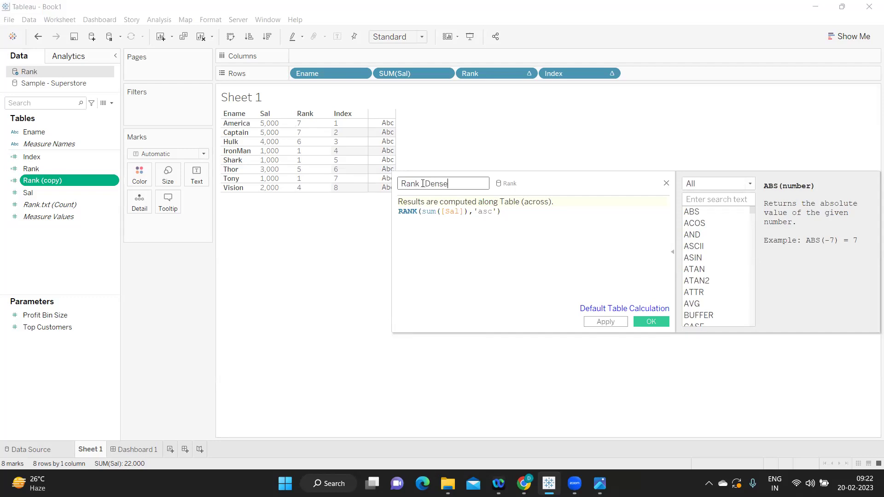
- Replace the function in the copied calculation with RANK_DENSE and save the field
left_click(414, 210)
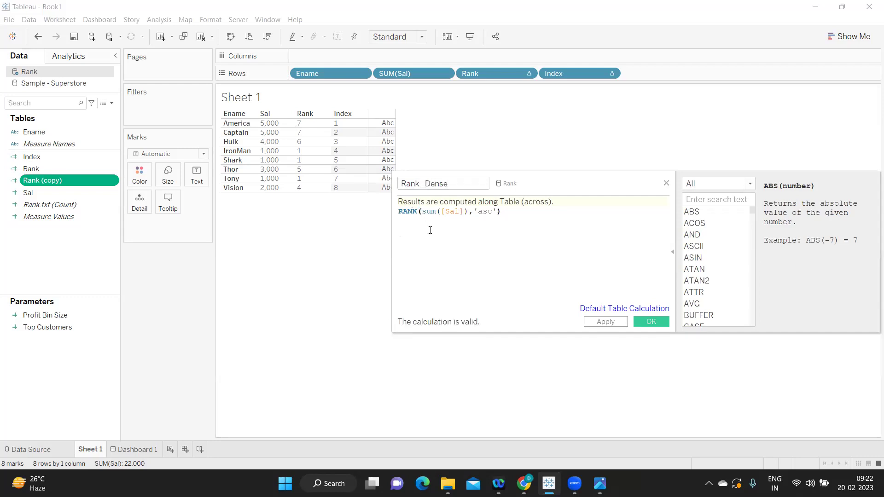
type("_des")
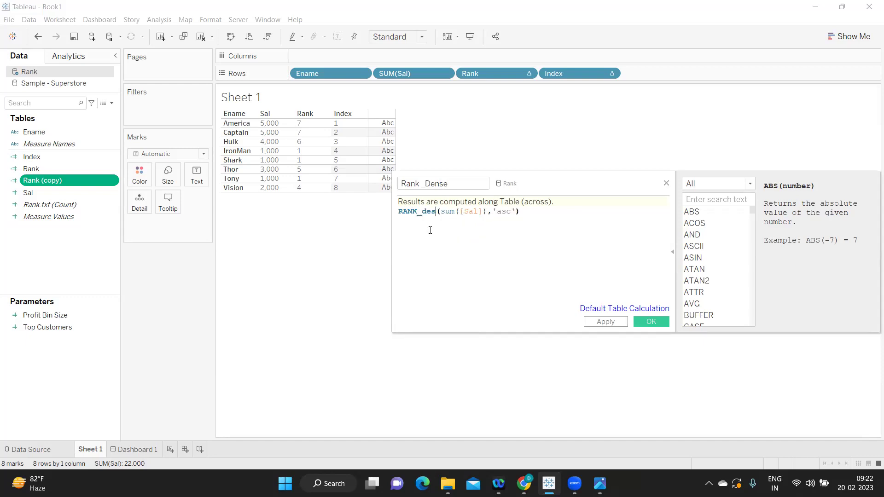
key("BackSpace")
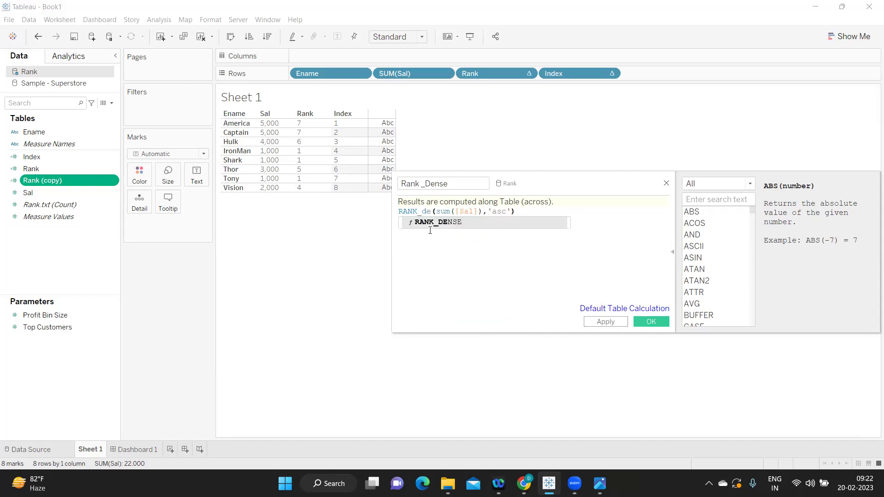
left_click(445, 223)
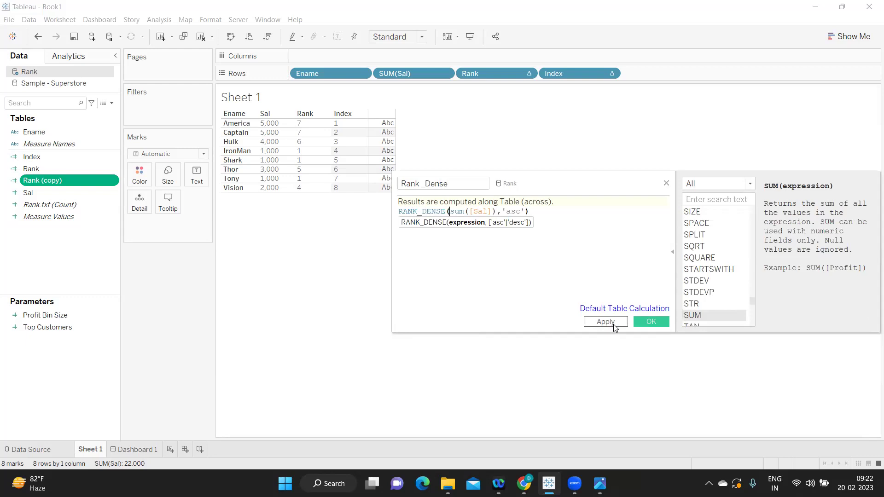
left_click(613, 324)
left_click(650, 321)
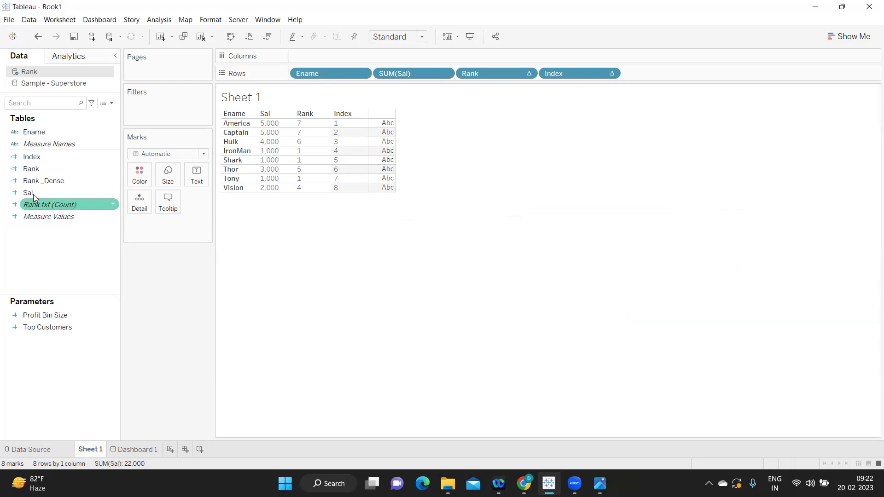
- Add Rank _Dense to Rows as a discrete field between Rank and Index, and widen its column to fit the header
left_click_drag(40, 180, 656, 74)
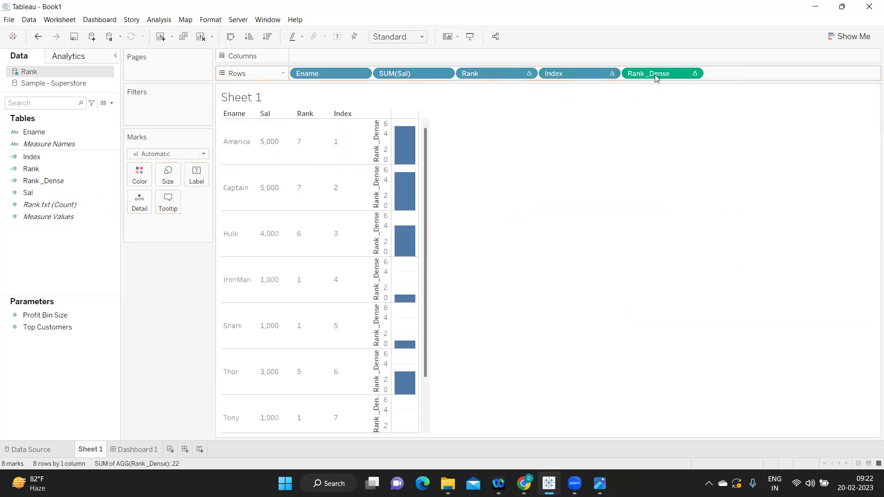
left_click(694, 76)
left_click(684, 151)
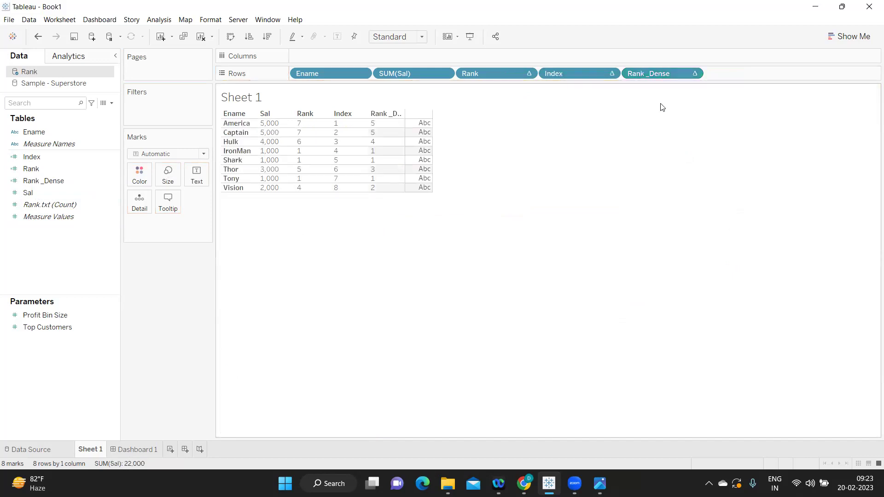
left_click_drag(664, 74, 548, 78)
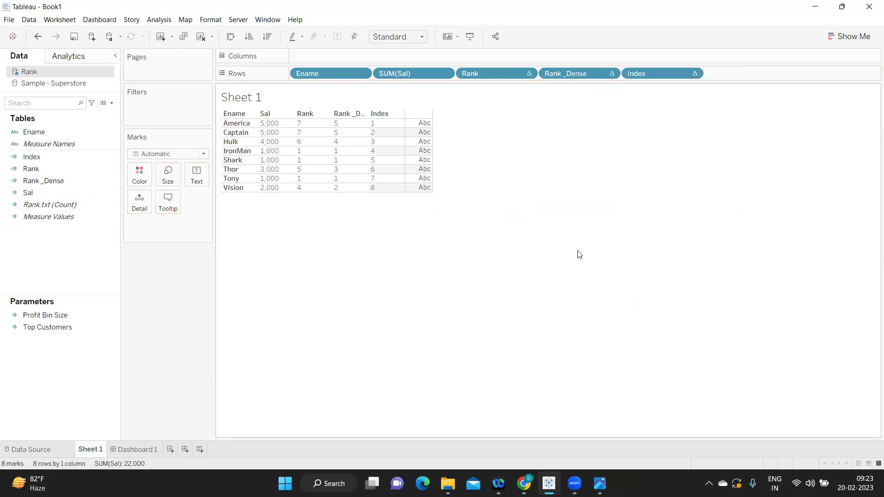
left_click(375, 116)
left_click_drag(369, 140, 398, 140)
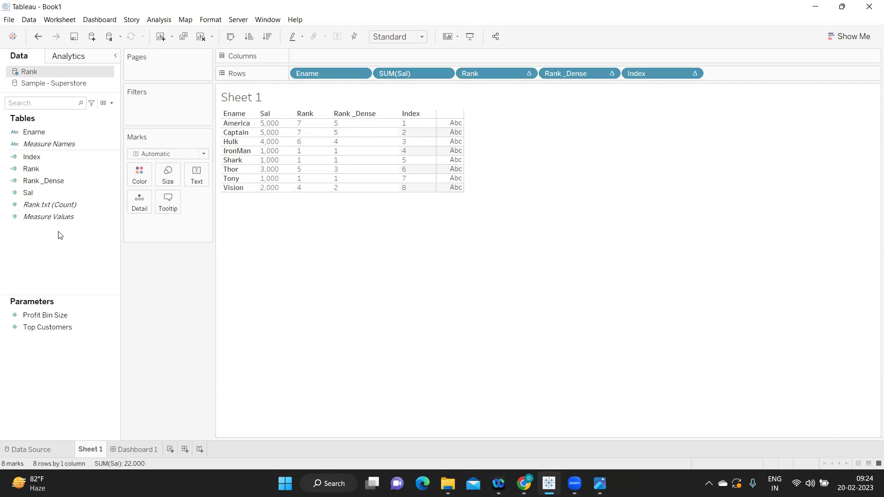
- Add the comment "//How rank will behave when we have same value repeating" below the formula in the Rank _Dense calculation
left_click(40, 179)
left_click(116, 179)
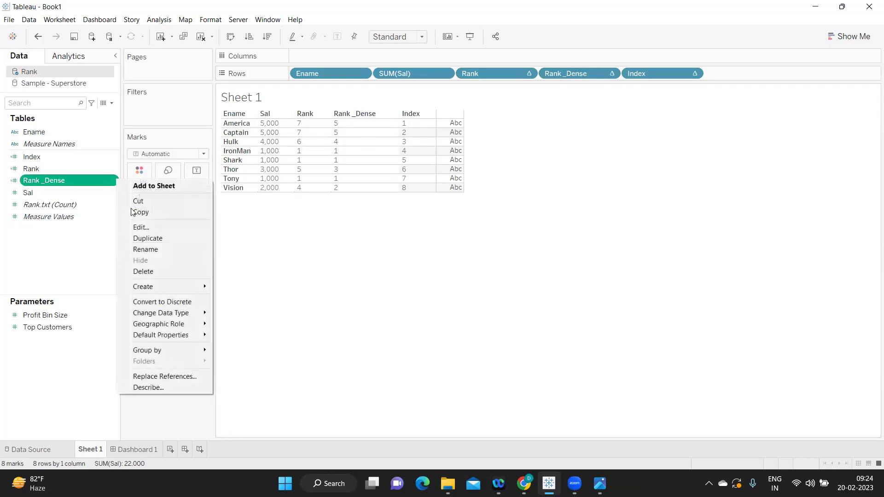
left_click(138, 227)
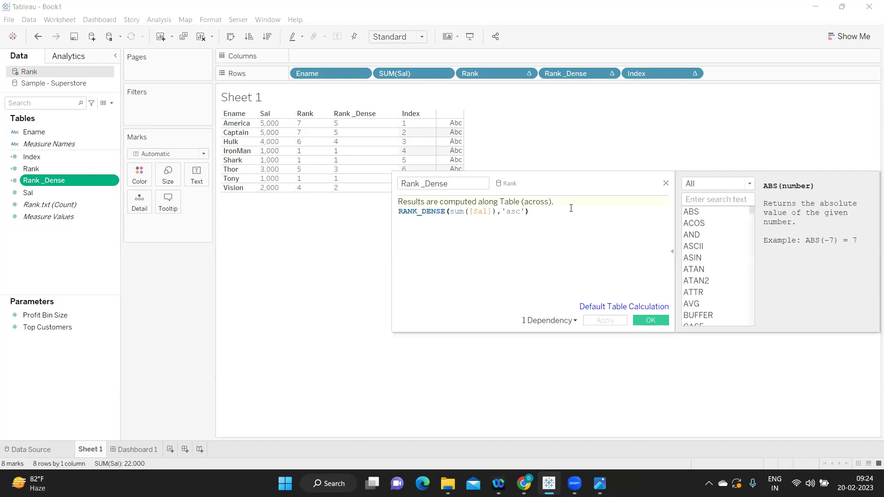
key("Return")
type("//How rank will behave w")
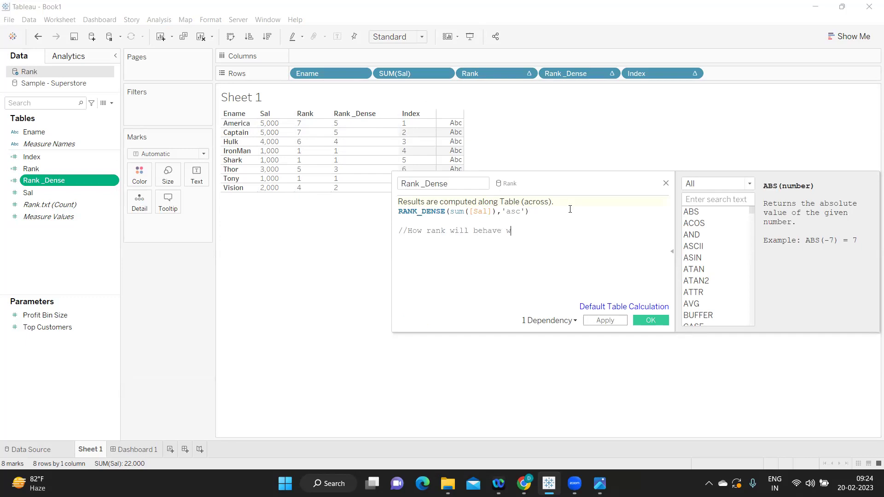
type("e same value repeating")
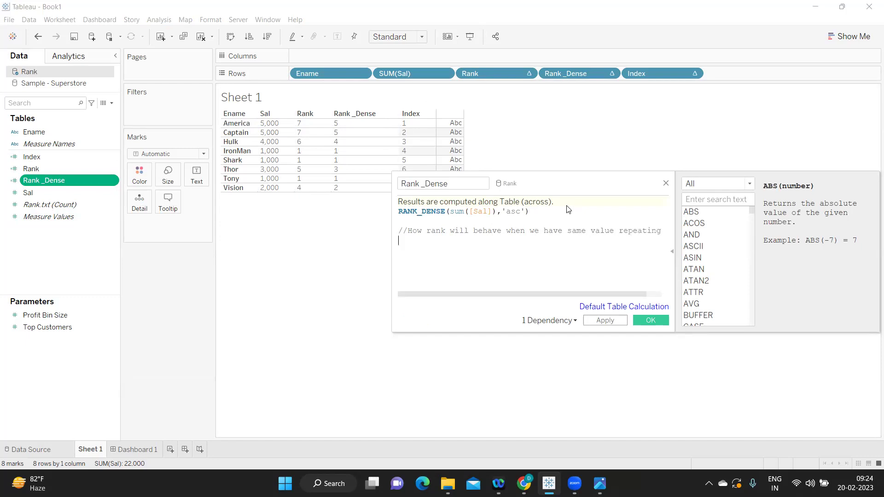
key("Return")
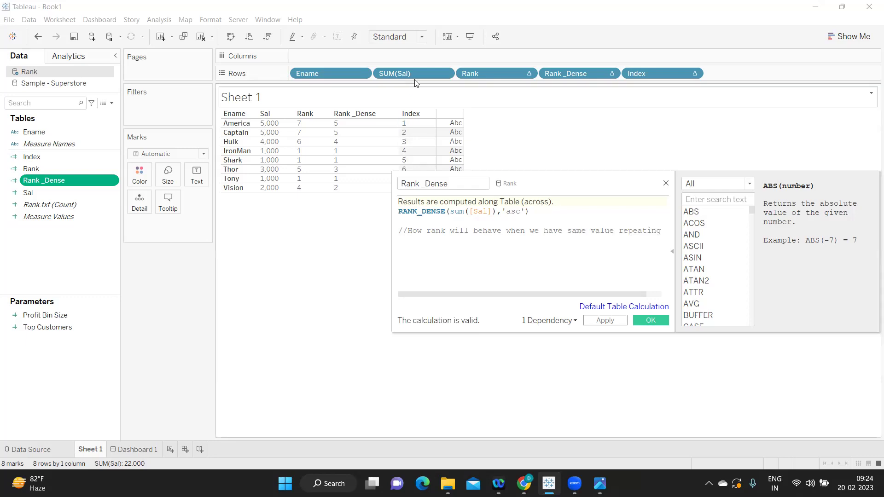
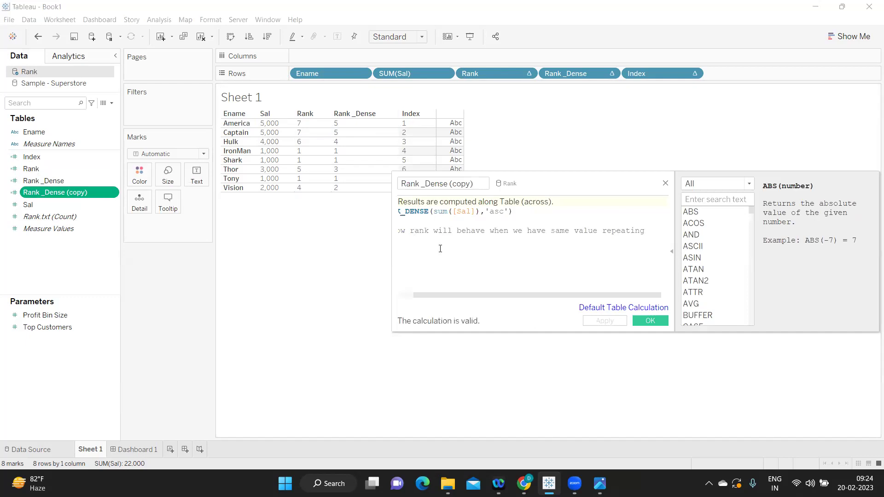
- Replace RANK_DENSE with RANK_MODIFIED in the Rank _Dense (copy) calculation and save the field
left_click_drag(463, 296, 391, 286)
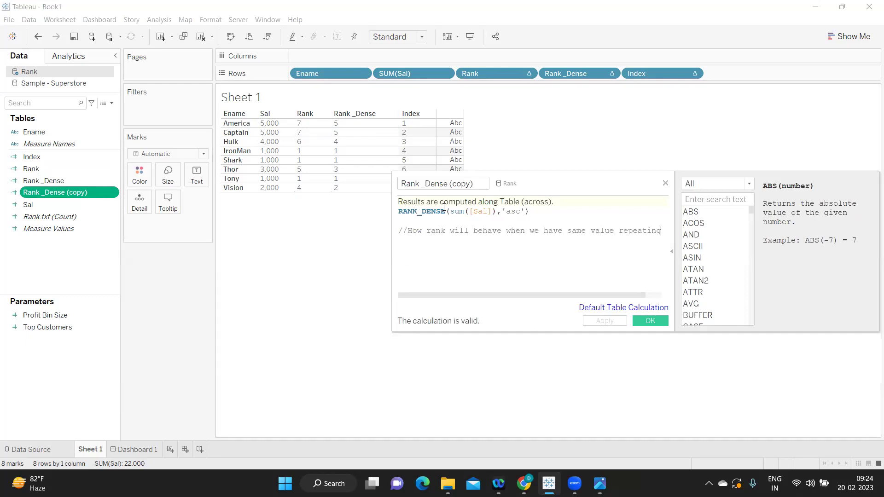
key("BackSpace")
key("BackSpace")
key("BackSpace")
key("BackSpace")
key("BackSpace")
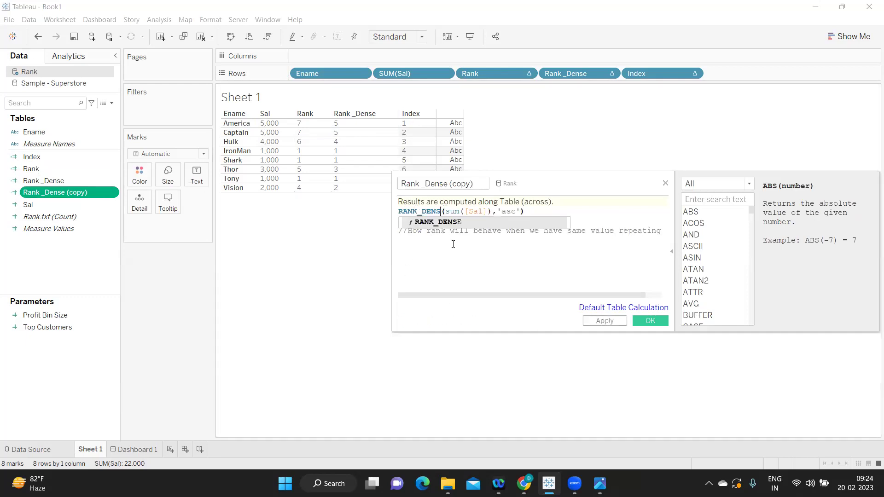
type("mo")
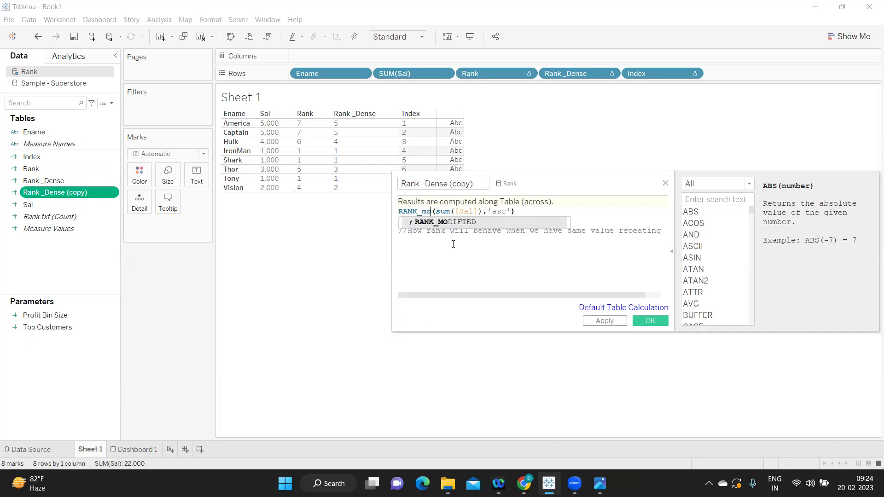
left_click(462, 223)
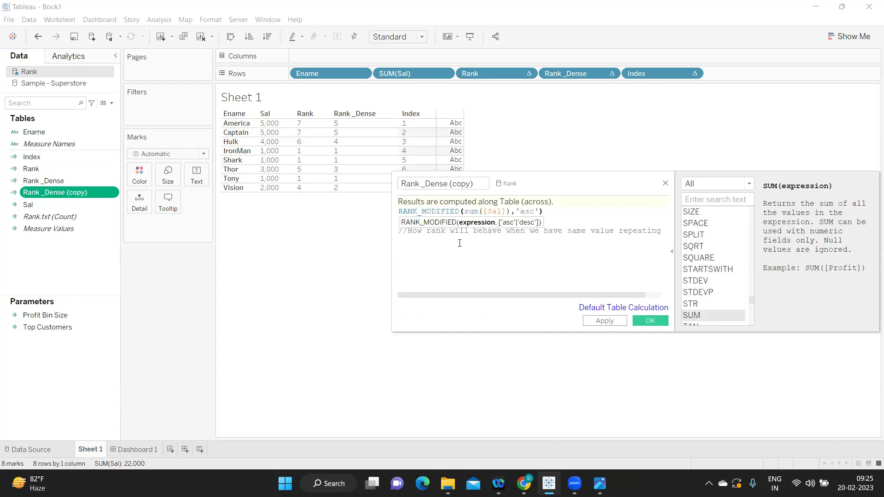
left_click(605, 321)
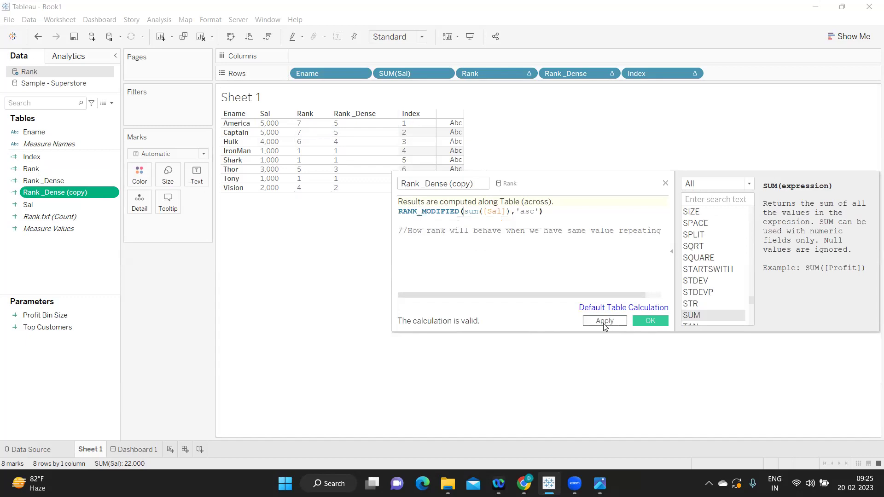
left_click(650, 321)
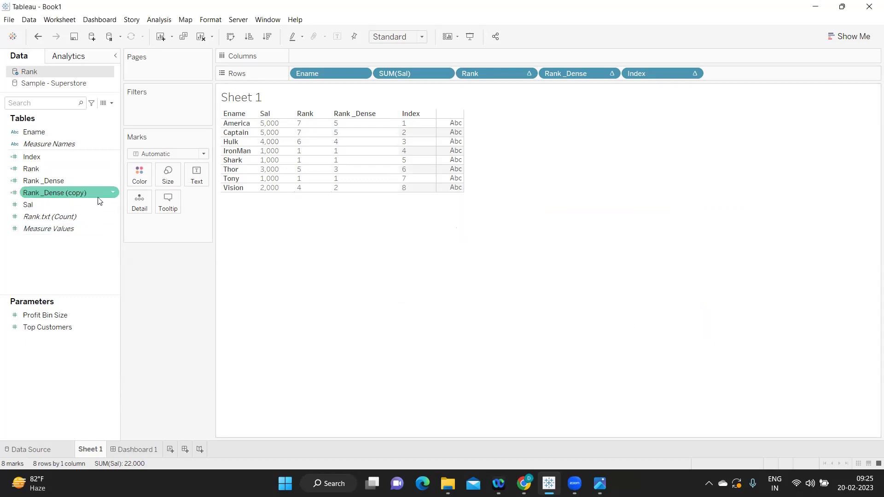
- Change the copied field's name to "Rank _Modified" in its calculation and save it
left_click(113, 195)
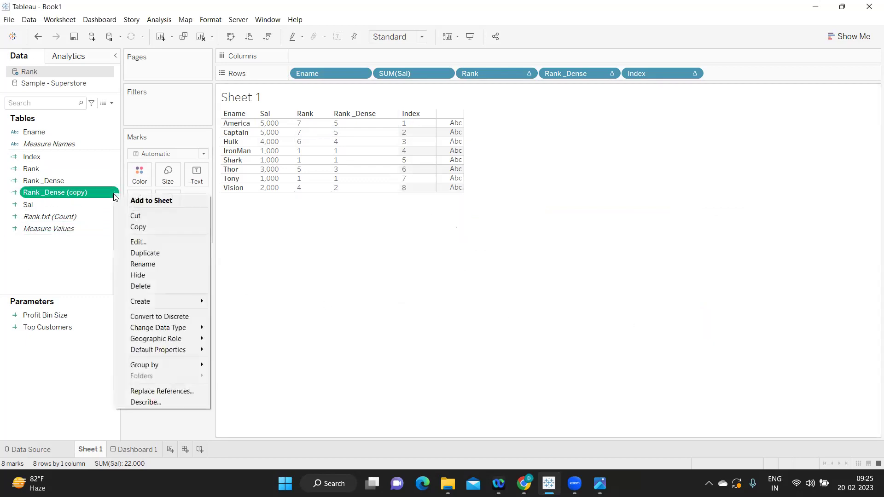
left_click(134, 243)
left_click_drag(425, 183, 485, 184)
type("Modified")
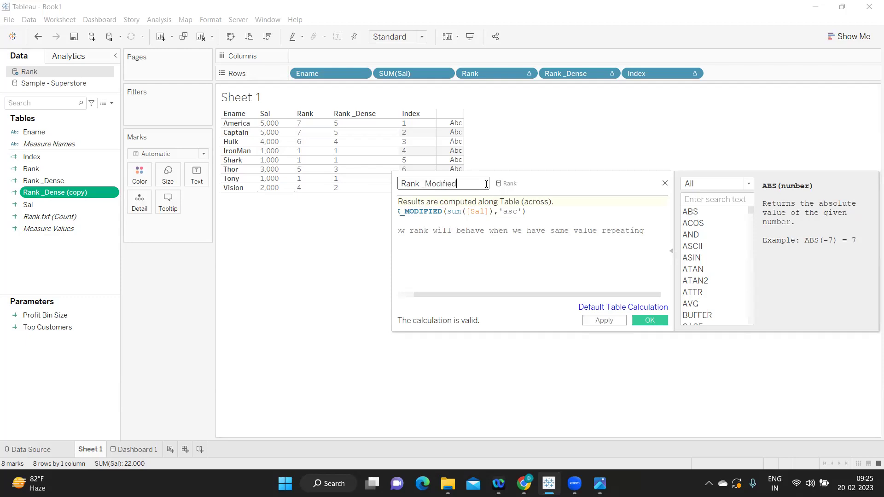
left_click(592, 320)
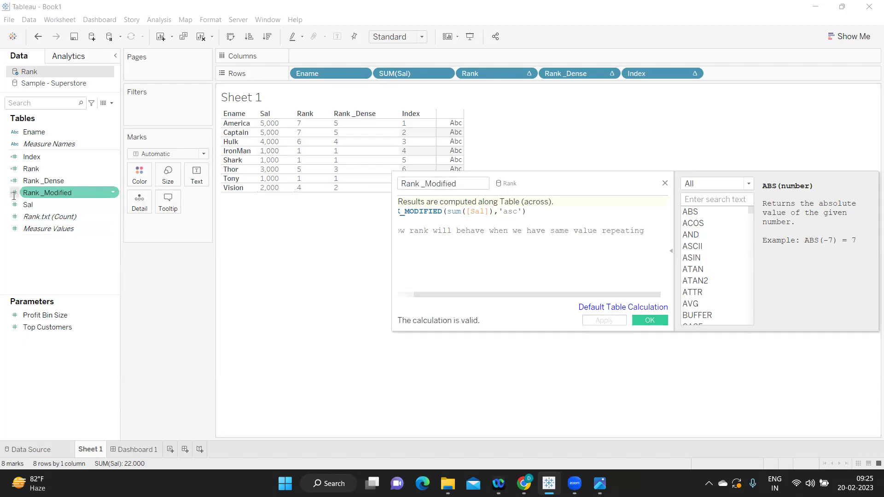
left_click(635, 321)
- Add Rank _Modified to Rows as a discrete field between Rank _Dense and Index
left_click_drag(38, 190, 626, 67)
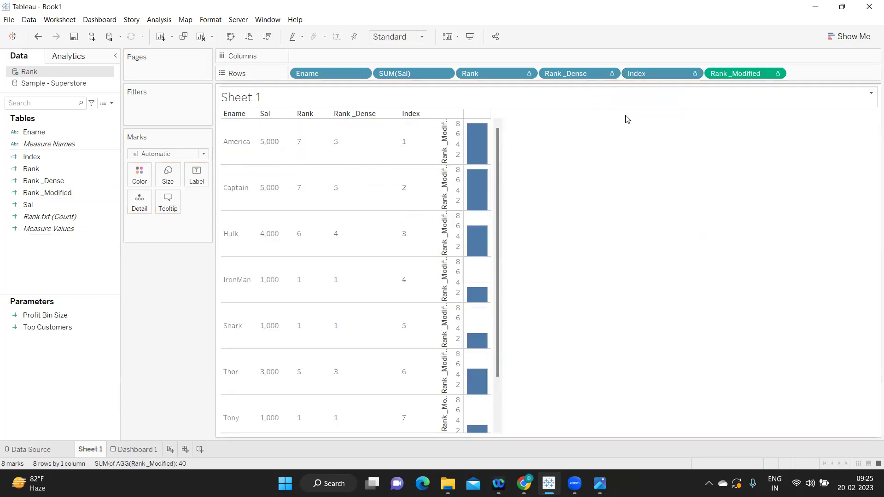
left_click(776, 74)
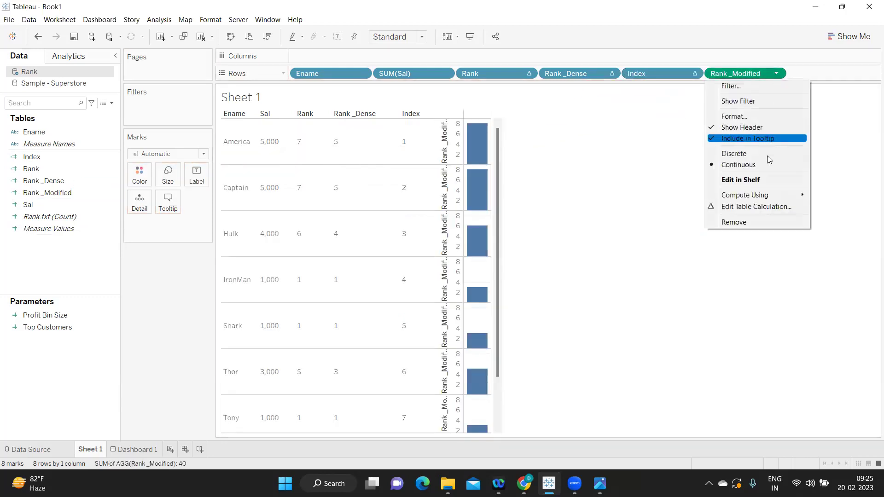
left_click(765, 158)
left_click_drag(731, 75, 617, 77)
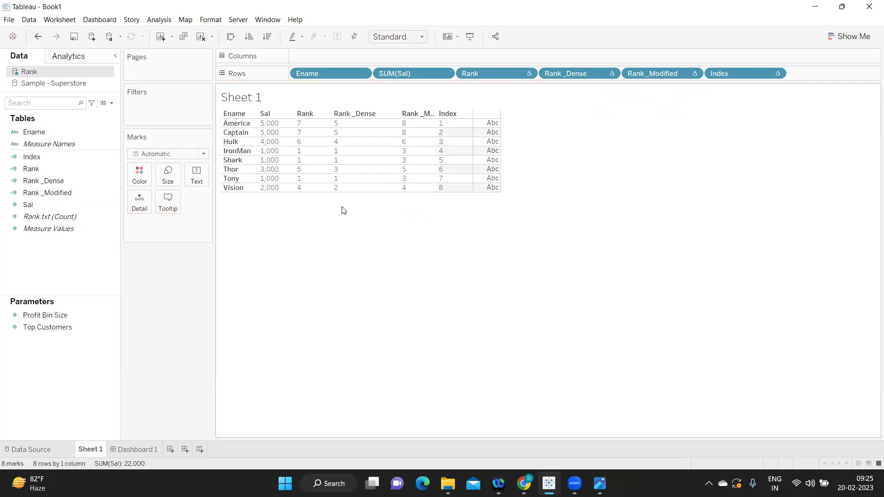
- Examine the Rank _Modified values of the employees who share the 1,000 salary
left_click_drag(417, 121, 413, 188)
left_click_drag(413, 161, 281, 214)
left_click(271, 179)
left_click(269, 160)
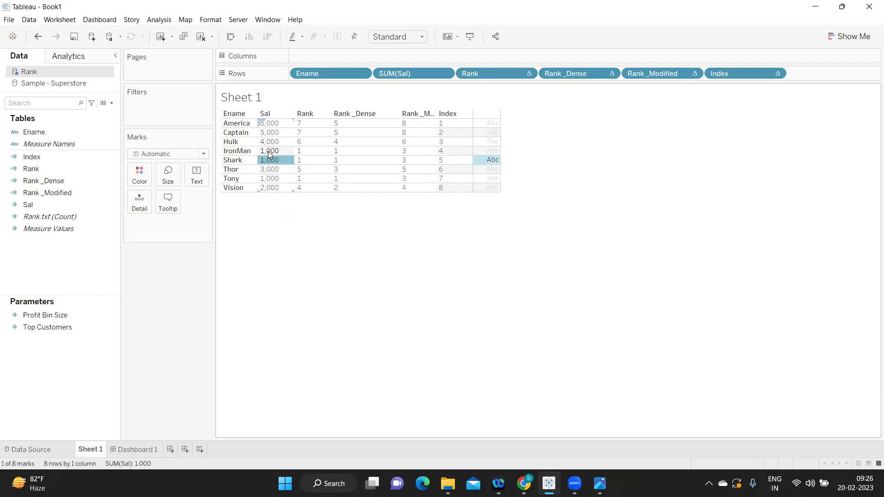
left_click(269, 152)
left_click(452, 205)
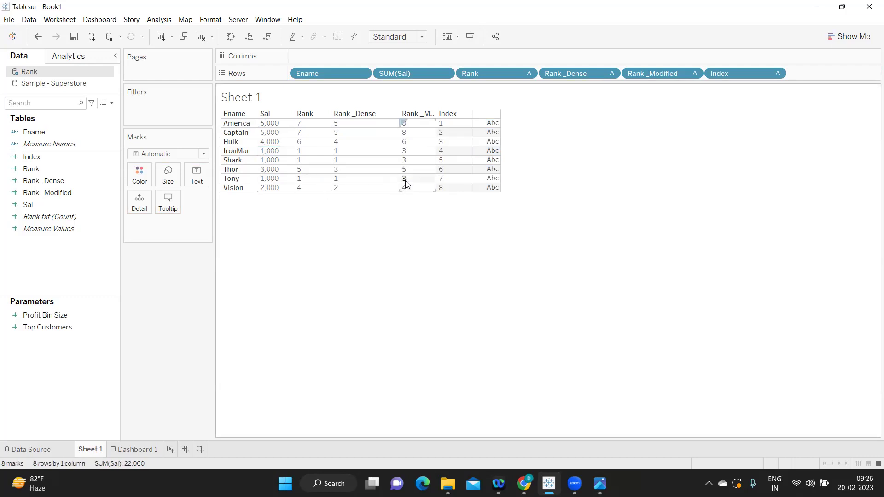
left_click(405, 183)
left_click(409, 161)
left_click(409, 152)
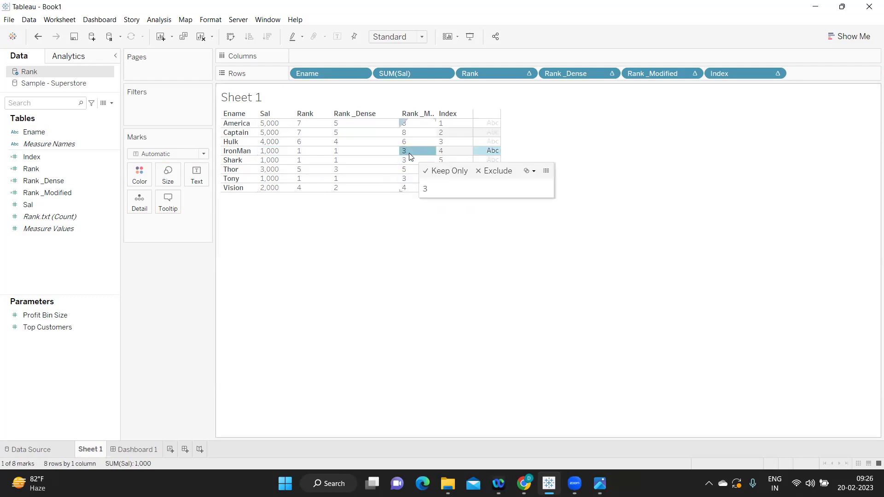
- Compare the Rank _Modified values with the salaries from 2,000 up to the repeated 5,000
left_click(265, 188)
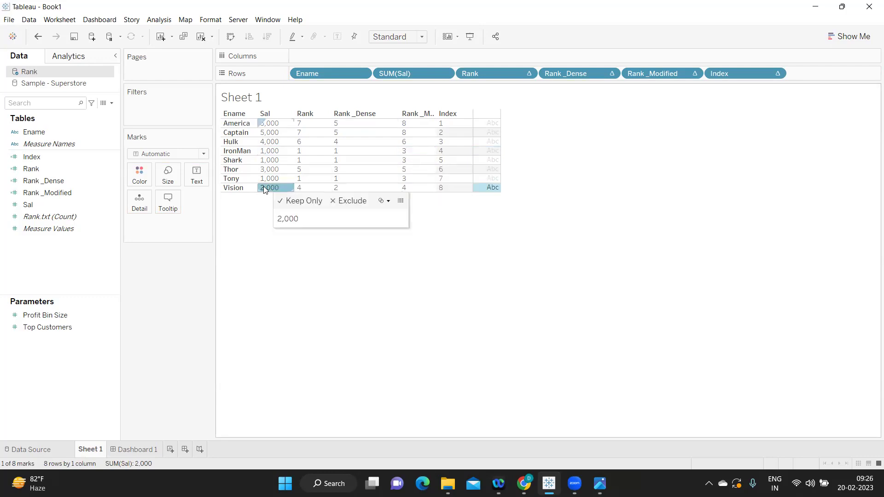
left_click(405, 188)
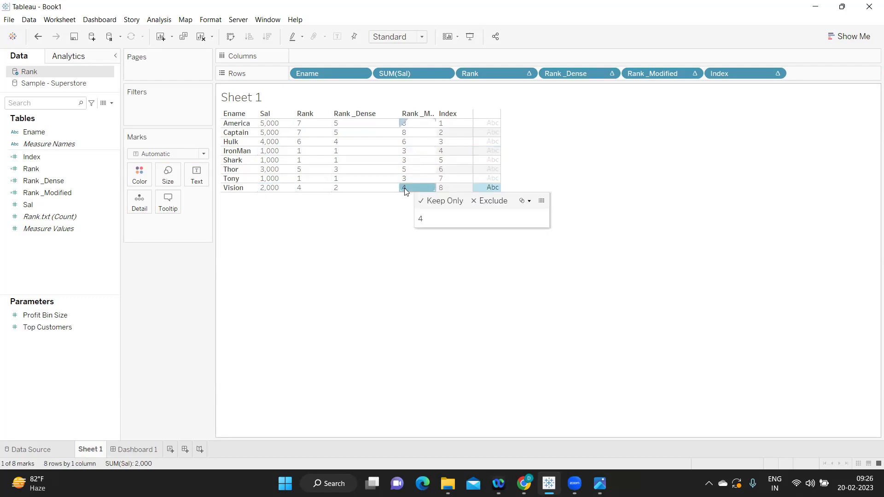
left_click(270, 170)
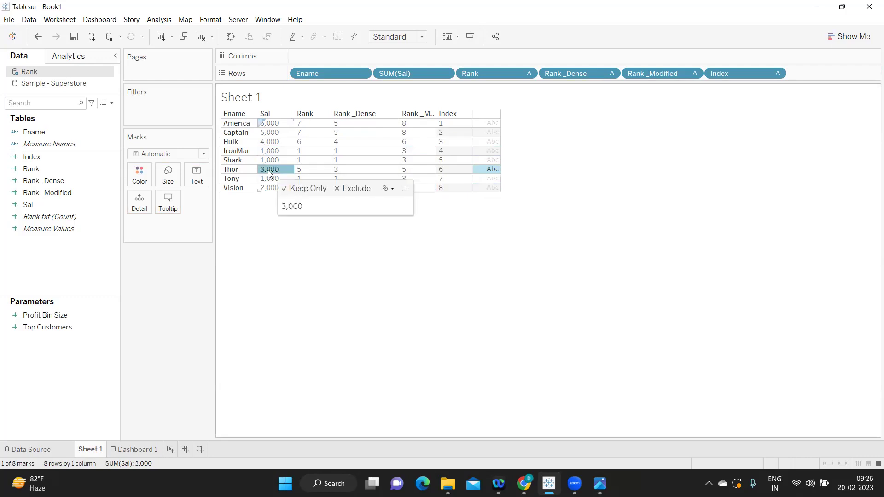
left_click(270, 143)
left_click(413, 144)
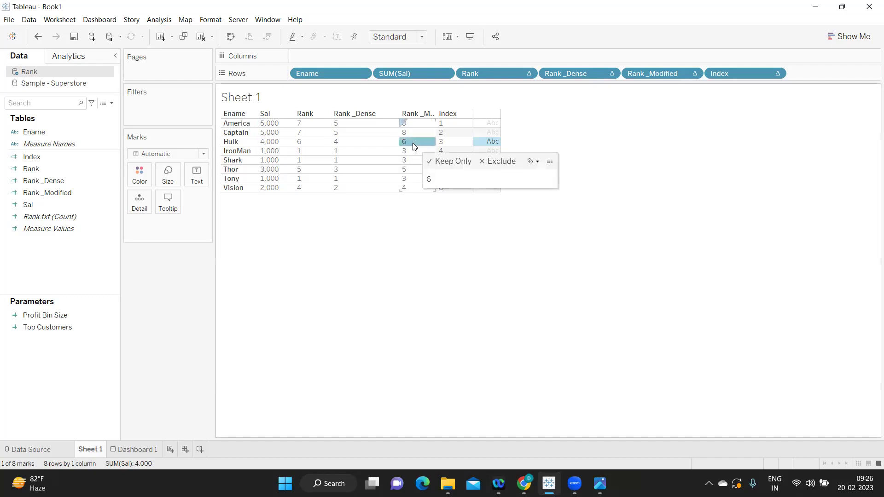
left_click(273, 123)
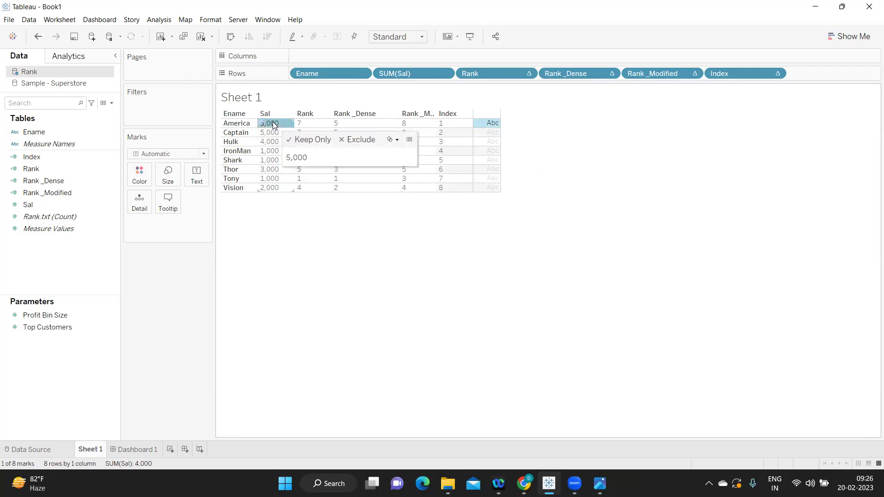
left_click(274, 133)
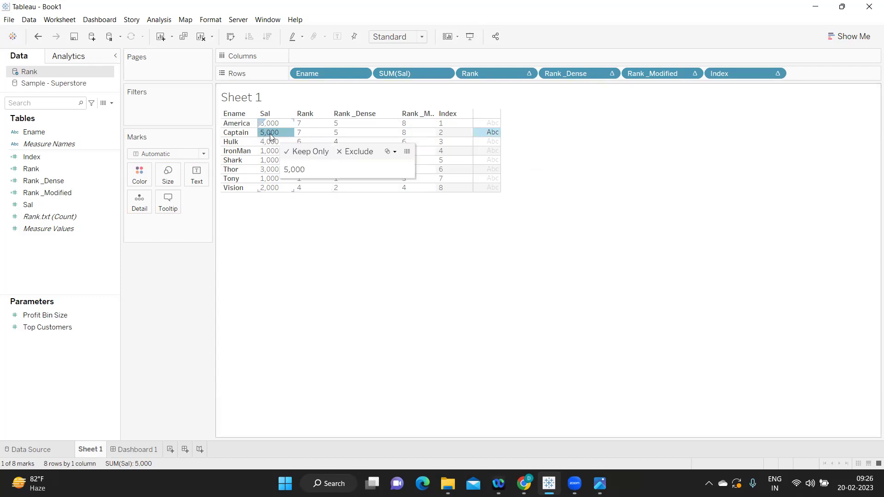
left_click(270, 134)
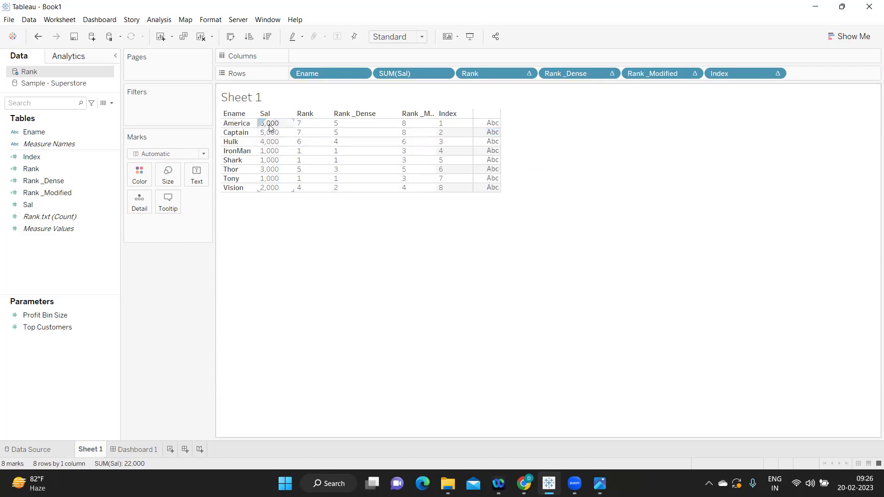
left_click(270, 128)
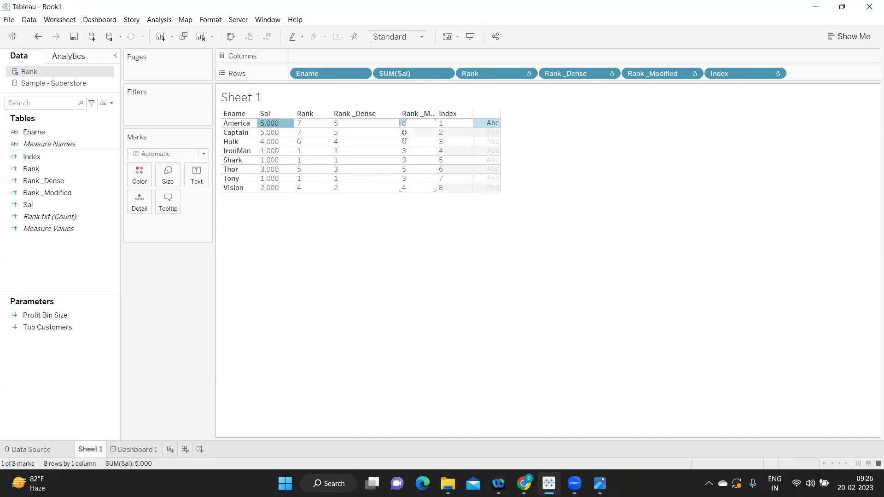
- Sort the employees by sum of Sal in descending order, and switch the sort to ascending
left_click(291, 115)
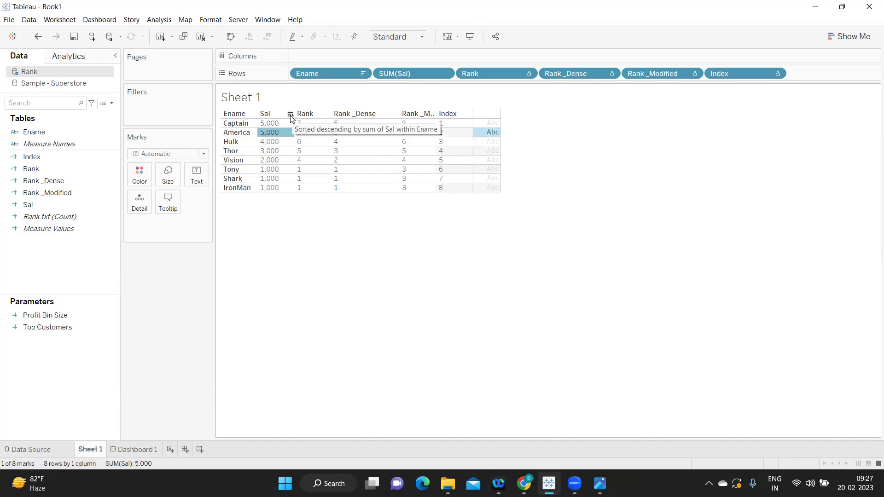
left_click(291, 119)
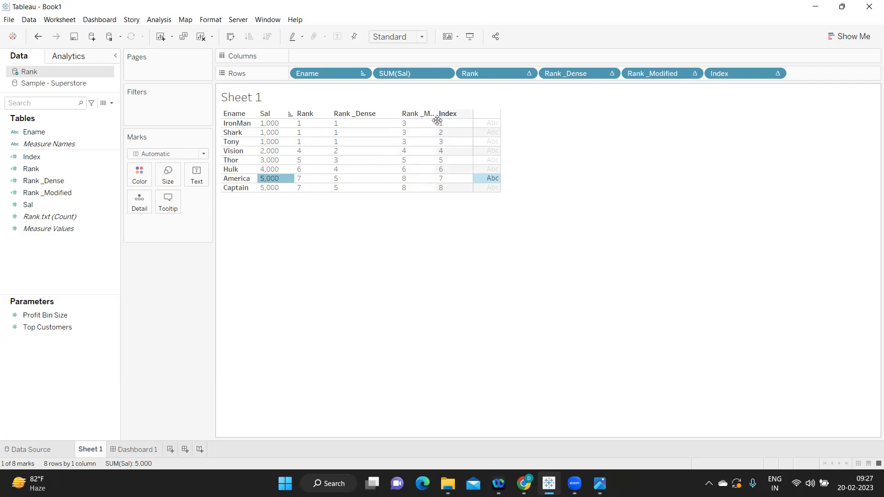
- Duplicate the Rank _Modified calculated field
left_click(106, 193)
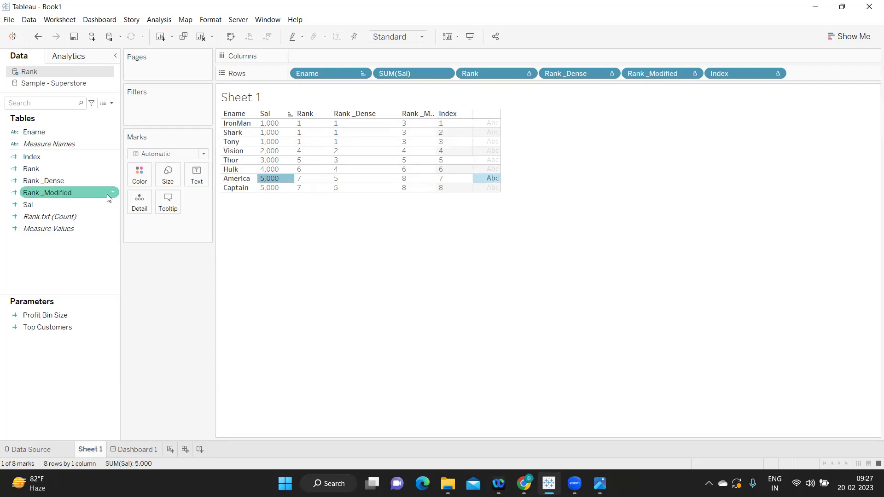
left_click(112, 192)
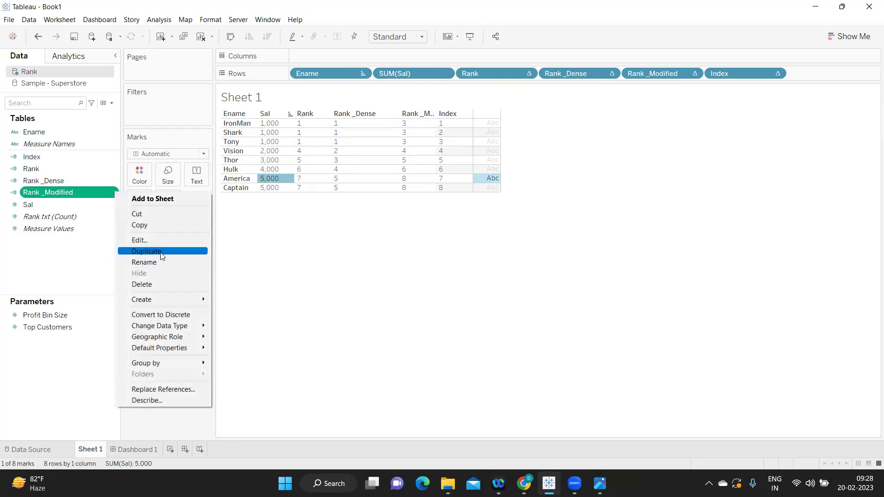
left_click(152, 251)
- Edit the Rank _Modified copy to use RANK_UNIQUE in place of RANK_MODIFIED on sum([Sal]) with 'asc'
left_click(113, 205)
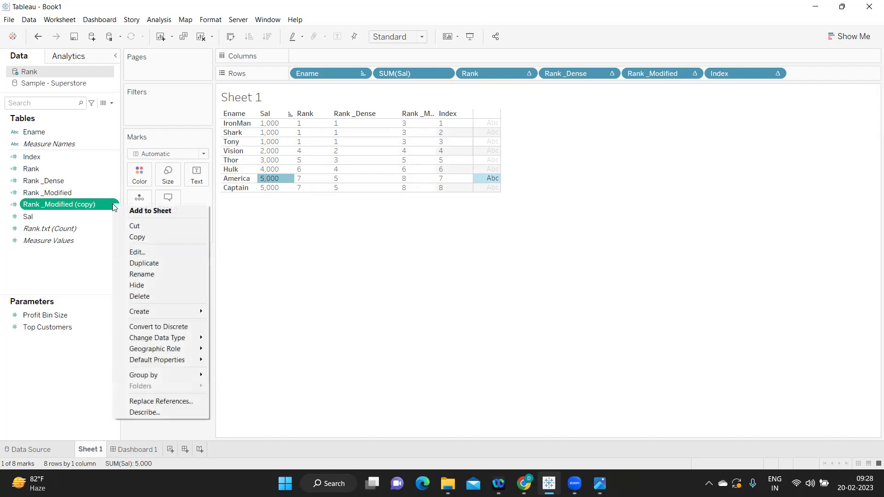
left_click(132, 251)
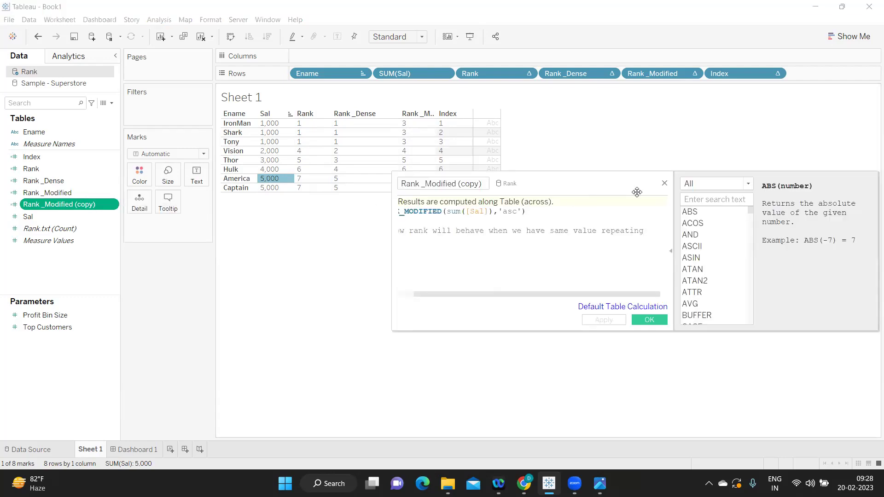
left_click(692, 200)
type("ran")
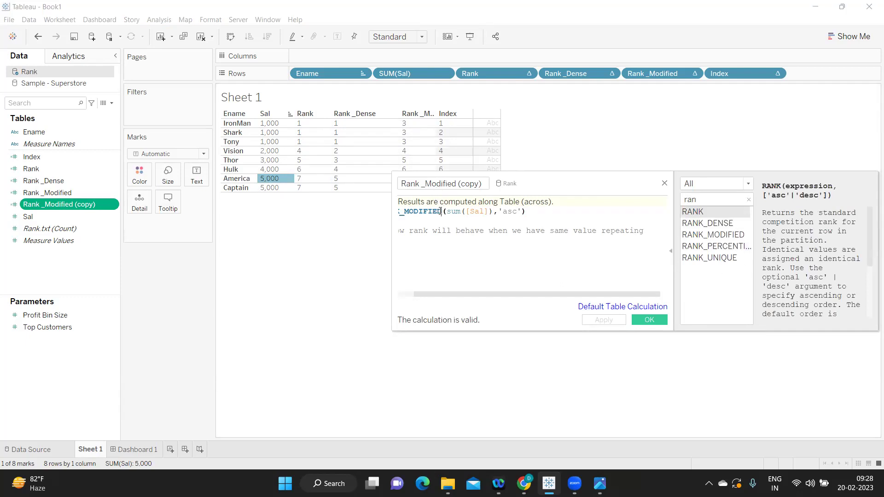
key("BackSpace")
key("BackSpace")
key("BackSpace")
key("BackSpace")
key("BackSpace")
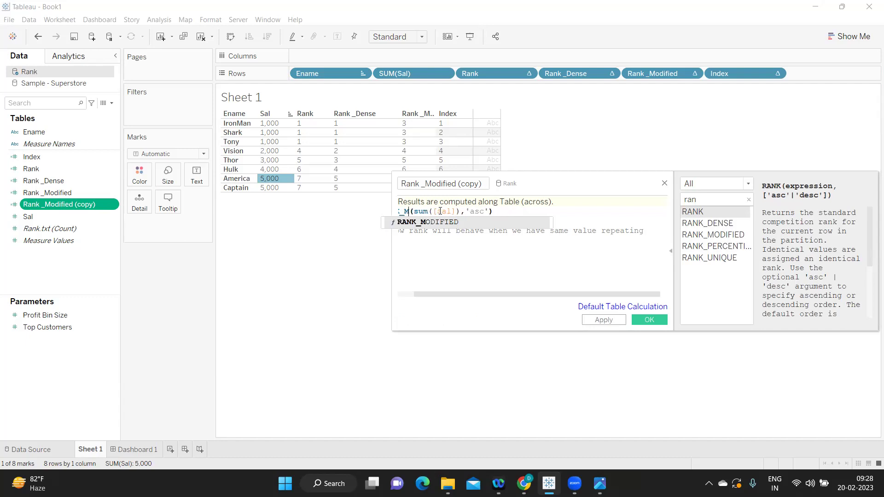
type("uni")
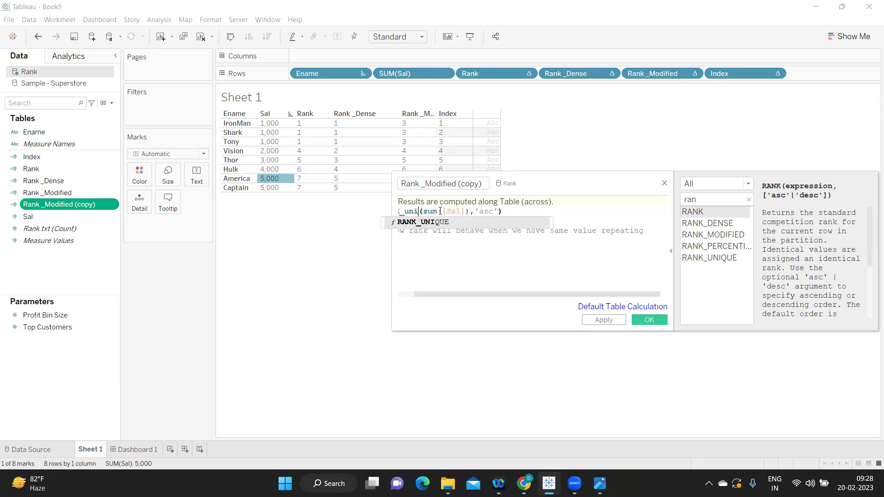
double_click(440, 222)
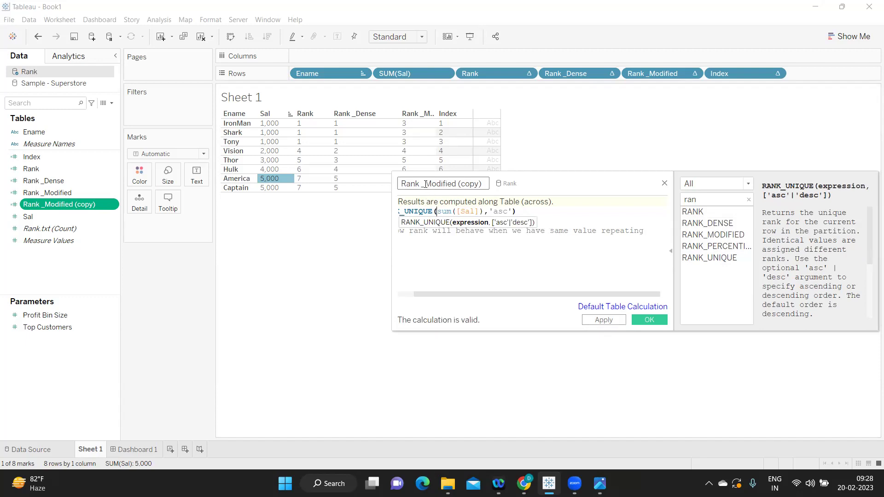
- Rename the copied calculation Rank _Unique and save it
left_click(482, 184)
key("BackSpace")
key("BackSpace")
key("BackSpace")
key("BackSpace")
key("BackSpace")
key("BackSpace")
key("BackSpace")
key("BackSpace")
key("BackSpace")
key("BackSpace")
key("BackSpace")
key("BackSpace")
key("BackSpace")
key("BackSpace")
key("BackSpace")
type("Unique")
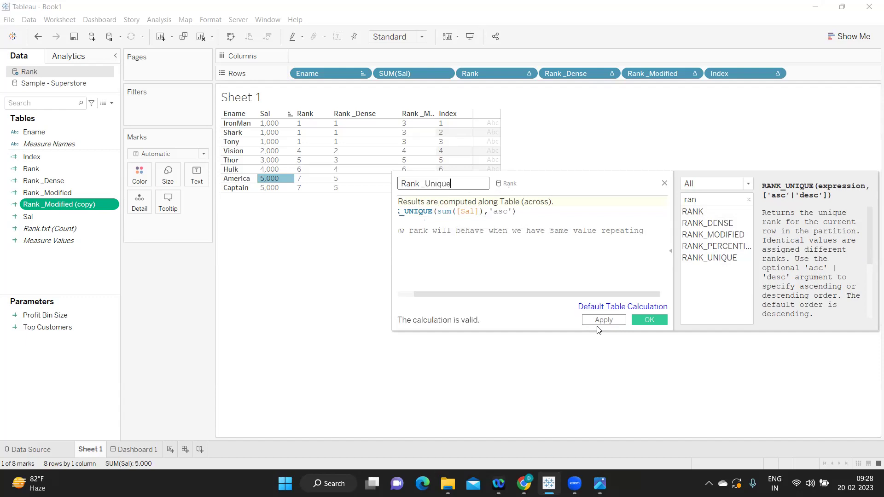
left_click(599, 322)
left_click(640, 318)
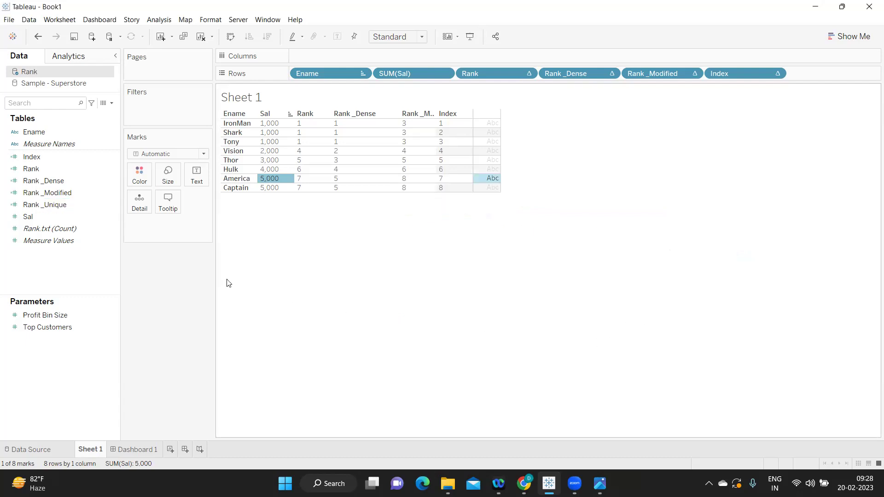
- Add Rank _Unique to Rows as a discrete field between Rank _Modified and Index
left_click_drag(37, 210, 702, 80)
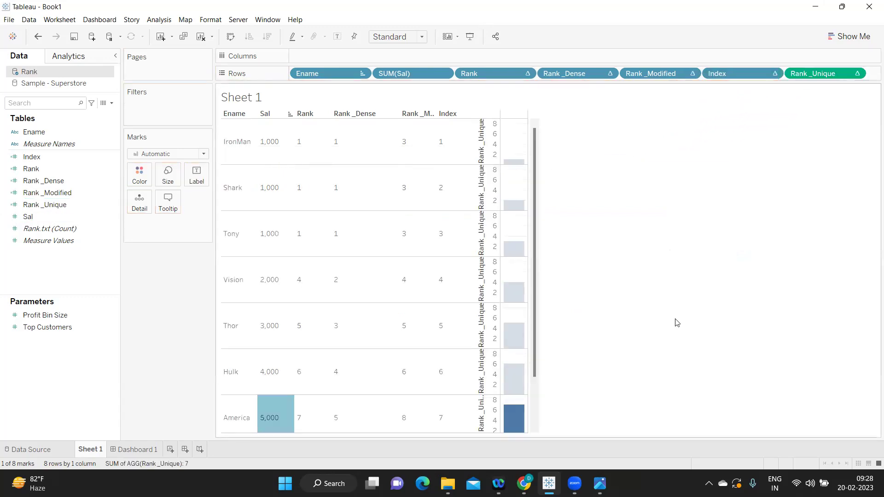
left_click(842, 6)
left_click(805, 129)
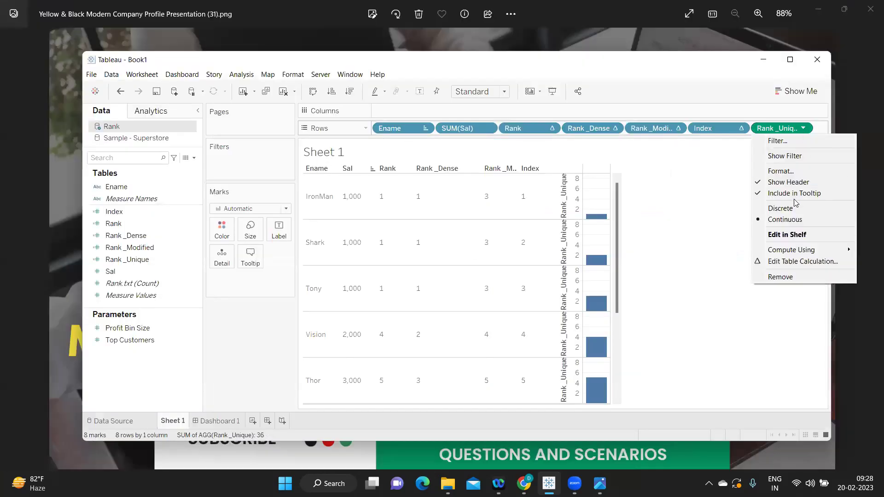
left_click(783, 206)
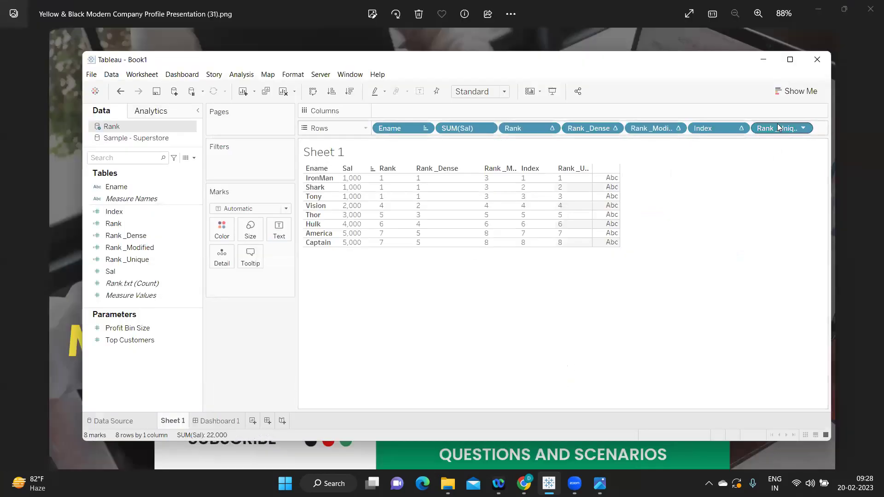
left_click_drag(777, 128, 688, 131)
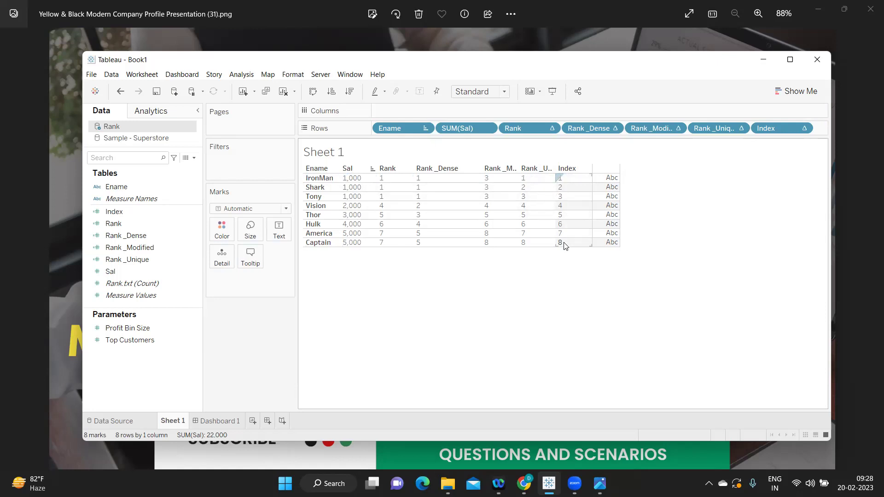
- Examine the Rank _Unique values of the employees who share the 1,000 salary
left_click(528, 179)
left_click(527, 187)
left_click(526, 194)
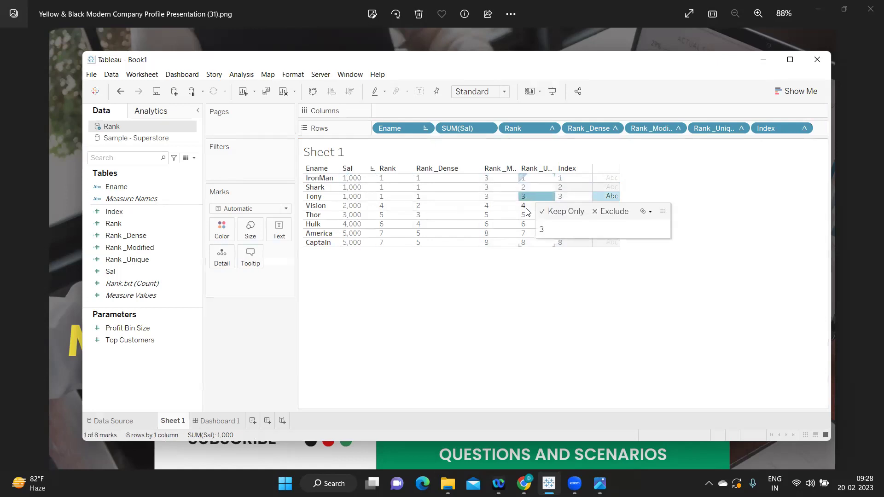
left_click(528, 271)
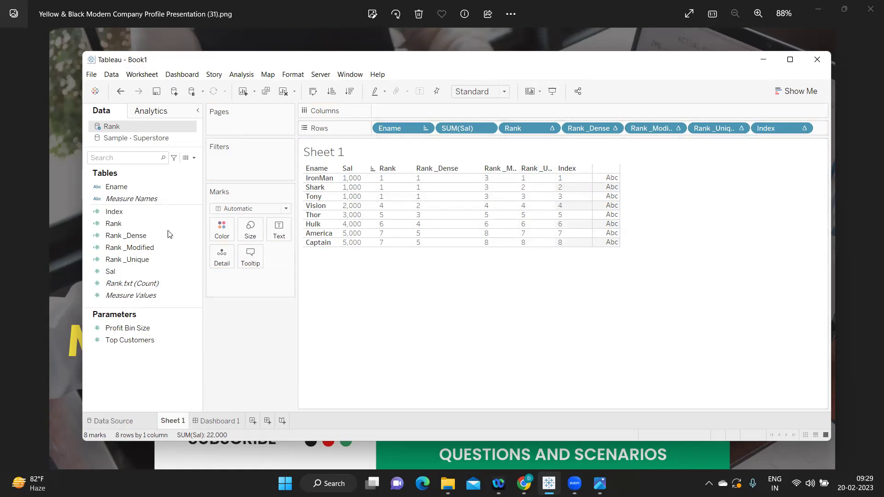
left_click(158, 259)
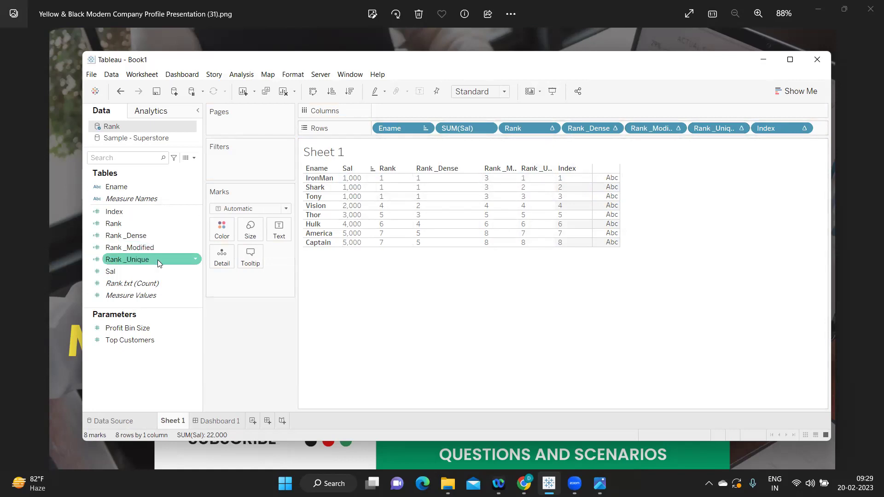
left_click(195, 261)
left_click(225, 315)
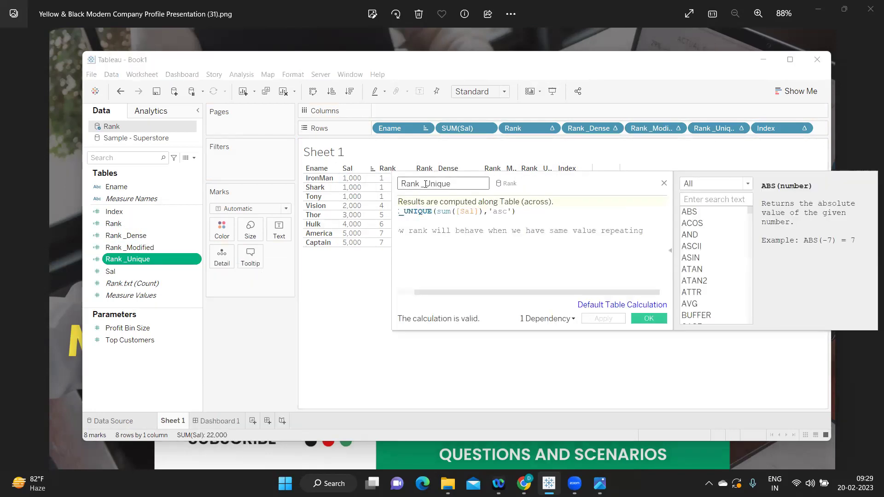
left_click(649, 319)
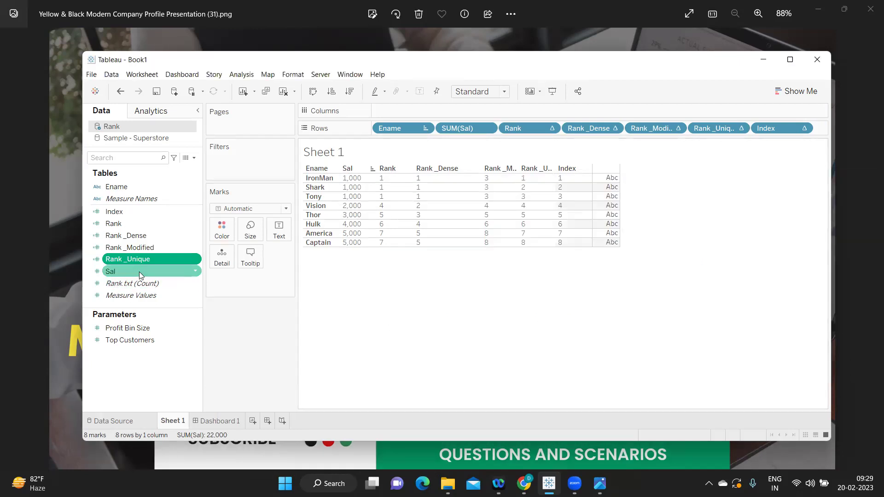
- Duplicate the Rank _Unique calculated field and name the copy Rank _Percentile
left_click(198, 261)
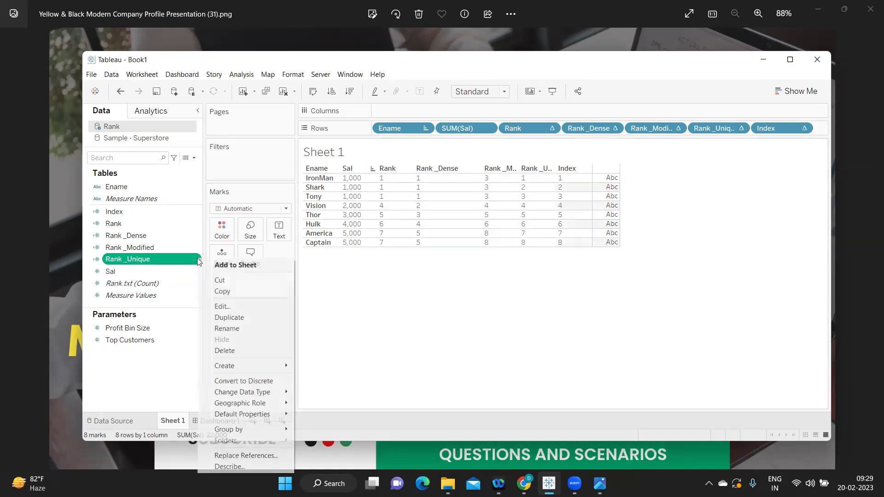
left_click(219, 318)
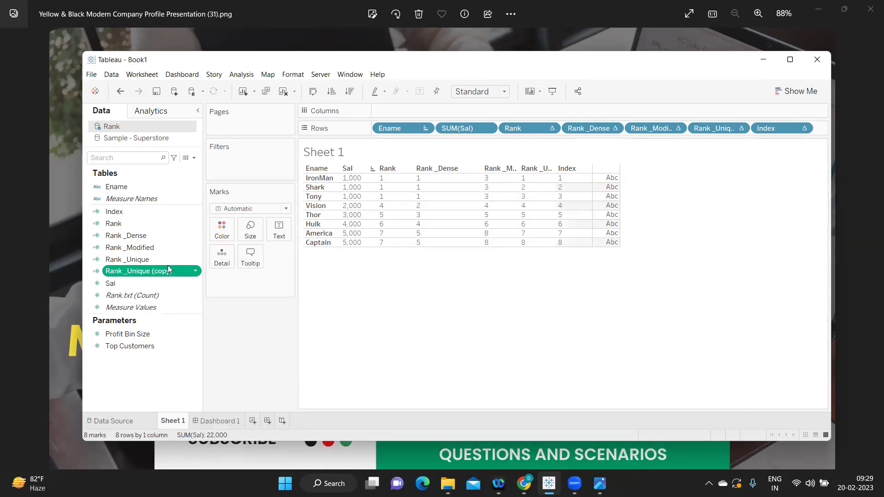
left_click(197, 272)
left_click(220, 320)
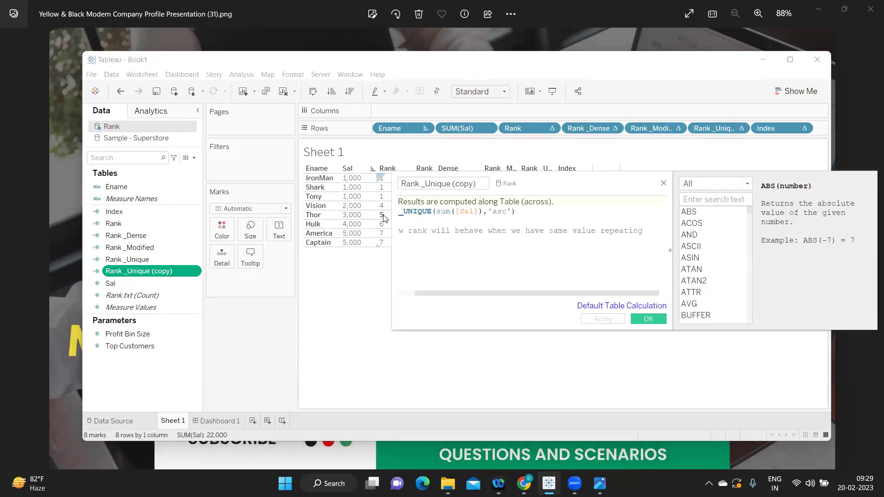
left_click_drag(426, 184, 477, 184)
type("_Percentile")
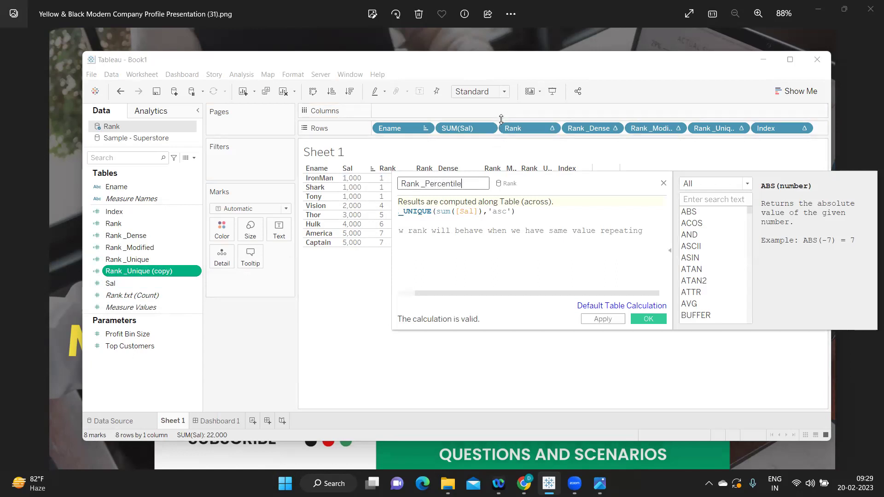
- Replace RANK_UNIQUE with RANK_PERCENTILE in the Rank _Percentile formula and save the calculation
left_click(432, 212)
key("BackSpace")
key("BackSpace")
key("BackSpace")
key("BackSpace")
key("BackSpace")
key("BackSpace")
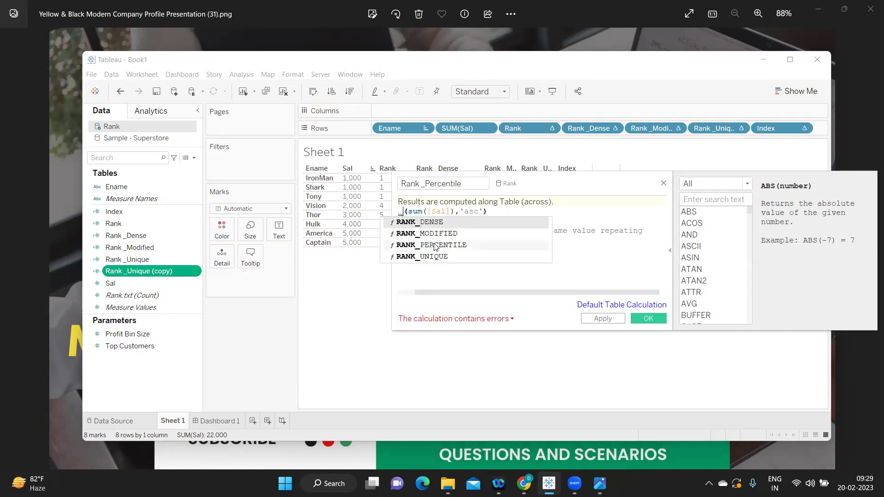
double_click(435, 245)
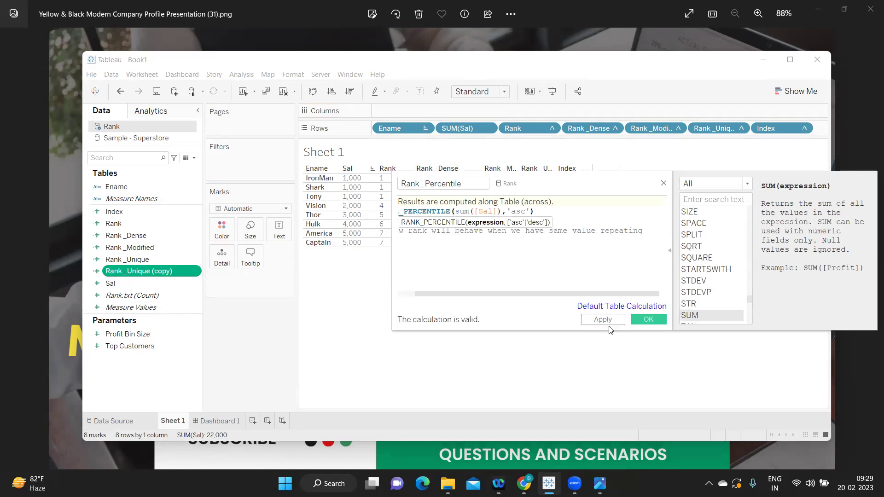
left_click(609, 321)
left_click(648, 320)
- Add Rank _Percentile to Rows as a discrete field between Rank _Unique and Index
left_click_drag(121, 271, 775, 138)
left_click_drag(121, 259, 813, 133)
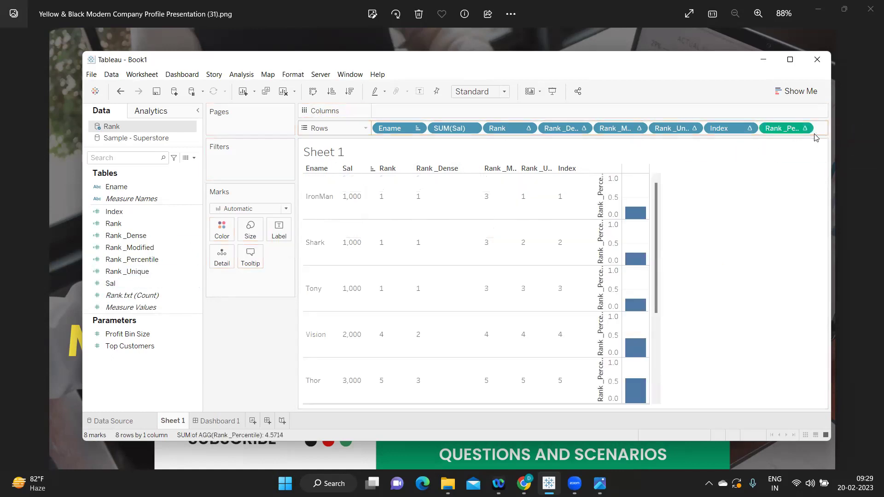
left_click(803, 129)
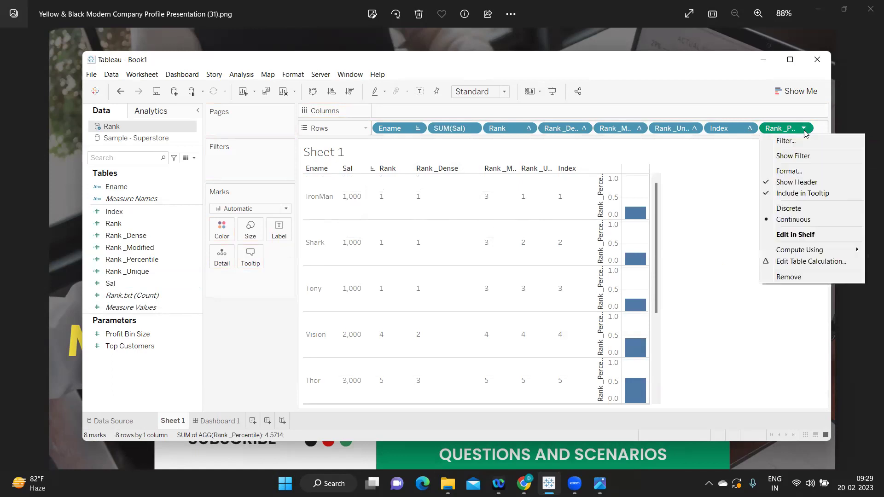
left_click(823, 210)
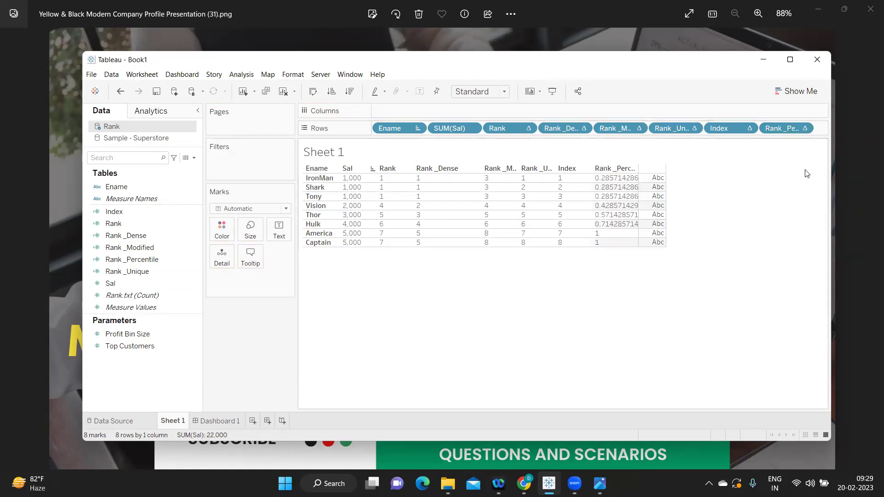
left_click_drag(791, 128, 707, 128)
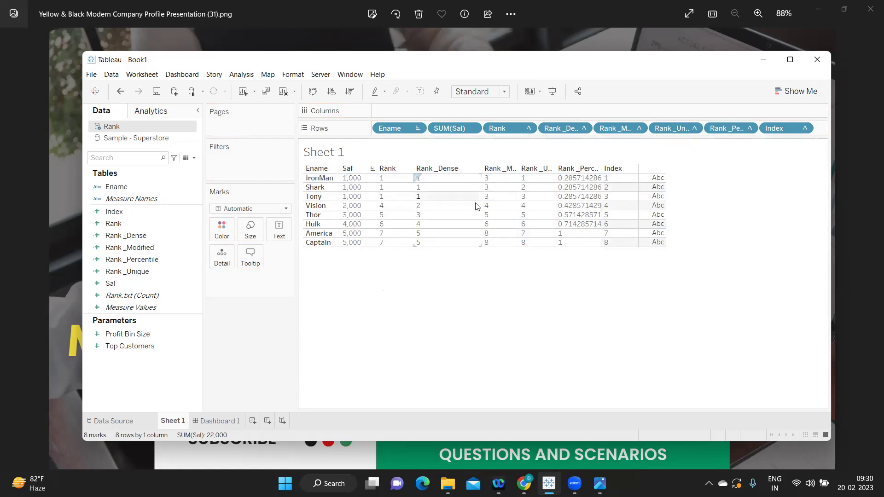
- Examine the Rank _Percentile values for the repeated 1,000 salaries and the 4,000 salary
left_click(574, 181)
left_click(572, 189)
left_click(571, 198)
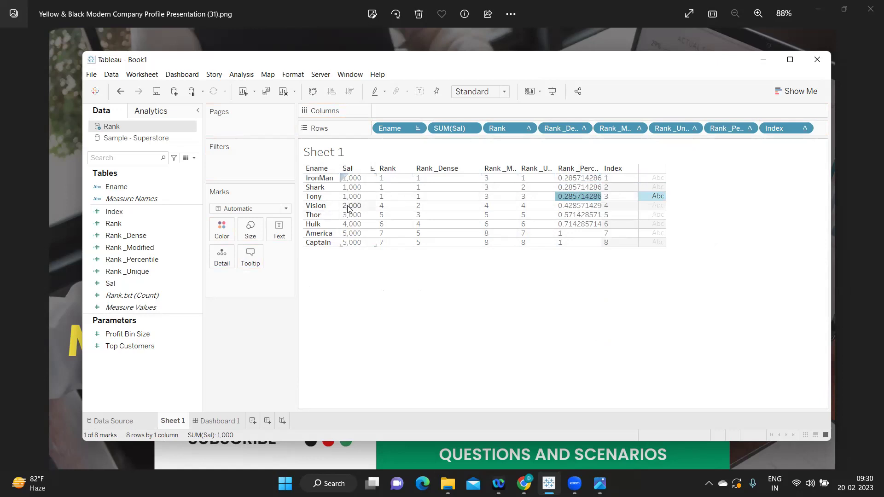
left_click(573, 226)
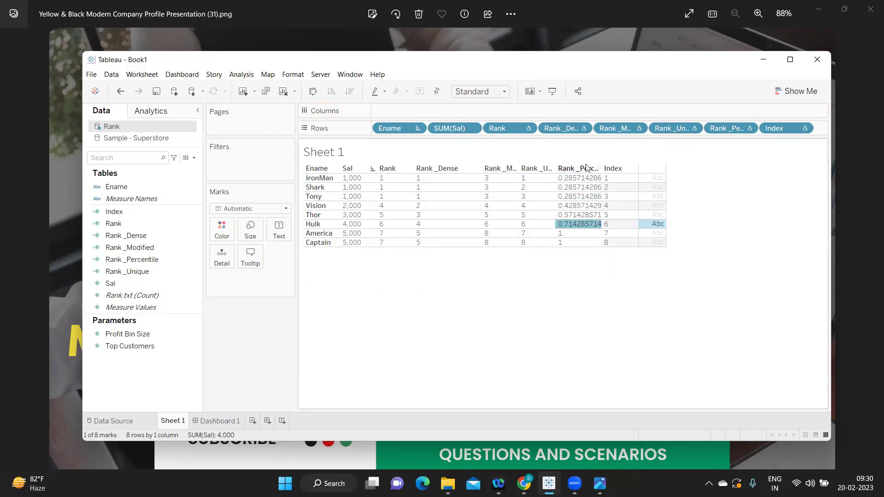